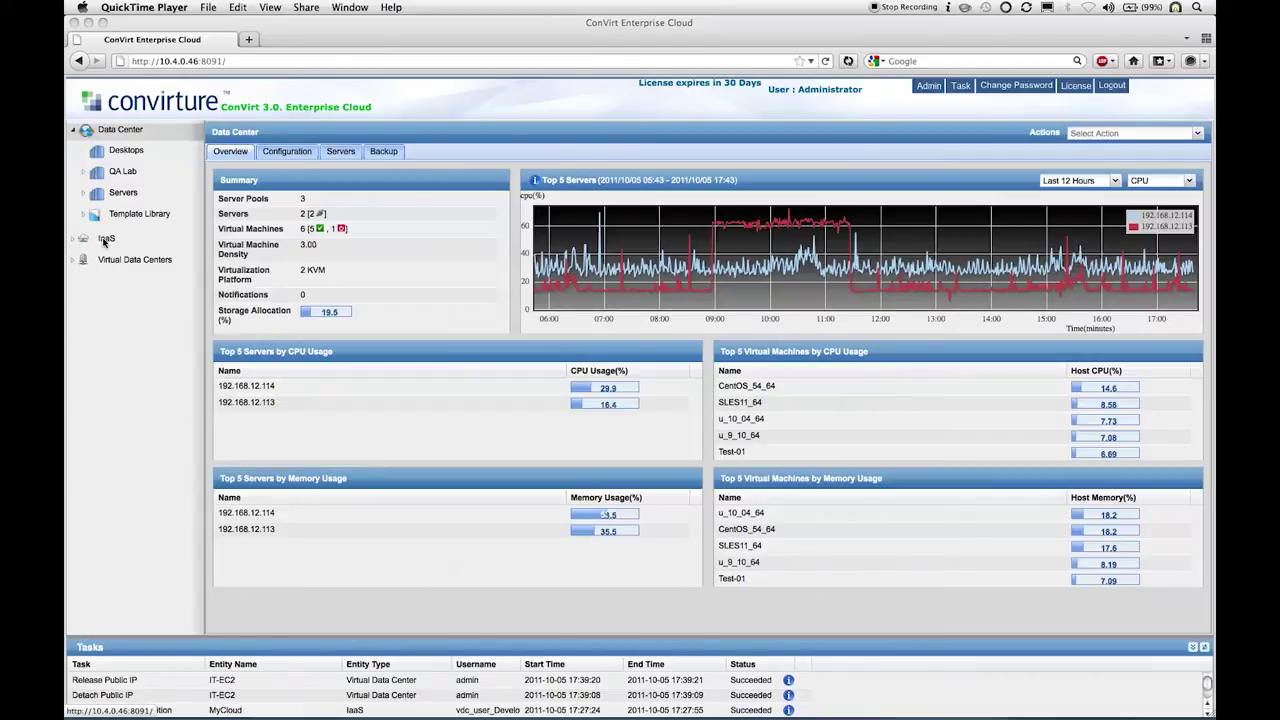
# Step: Open the IaaS overview of the OpenStack, EC2 and EUCA providers and bring up its actions menu
pyautogui.click(105, 242)
pyautogui.click(105, 242)
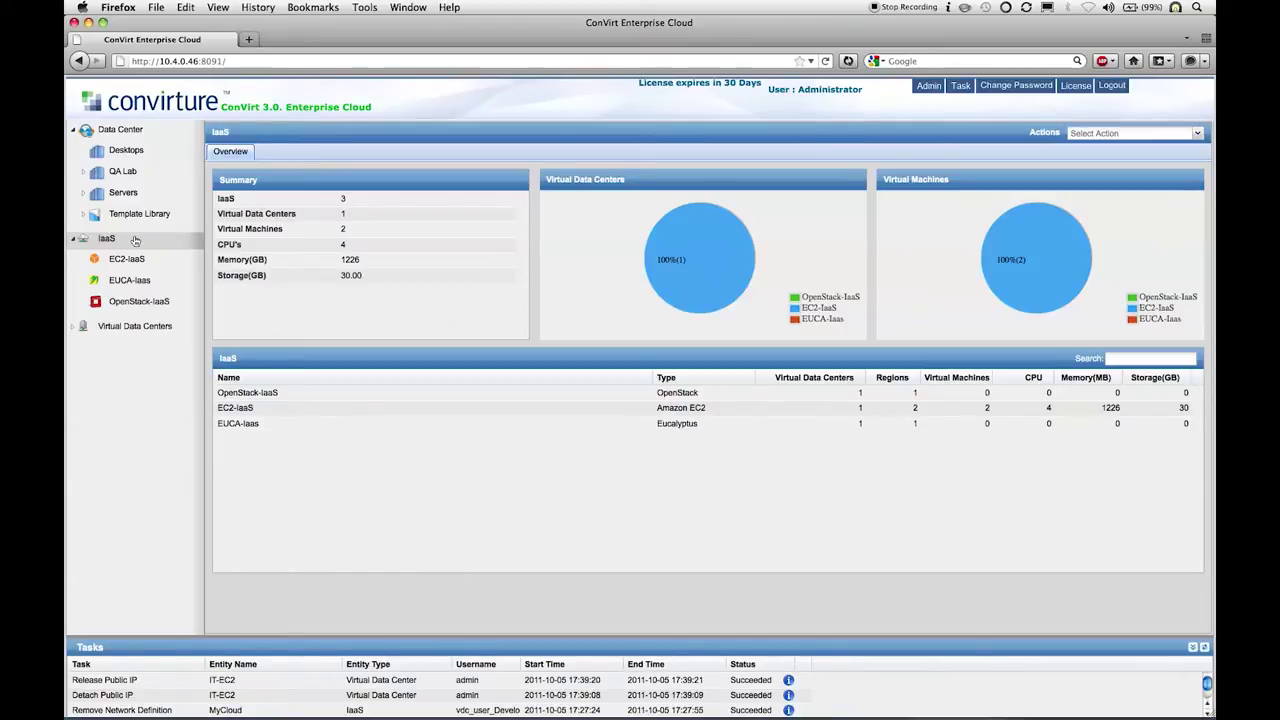
pyautogui.rightClick(135, 240)
# Step: Start adding a new IaaS provider of type ConVirt
pyautogui.click(166, 247)
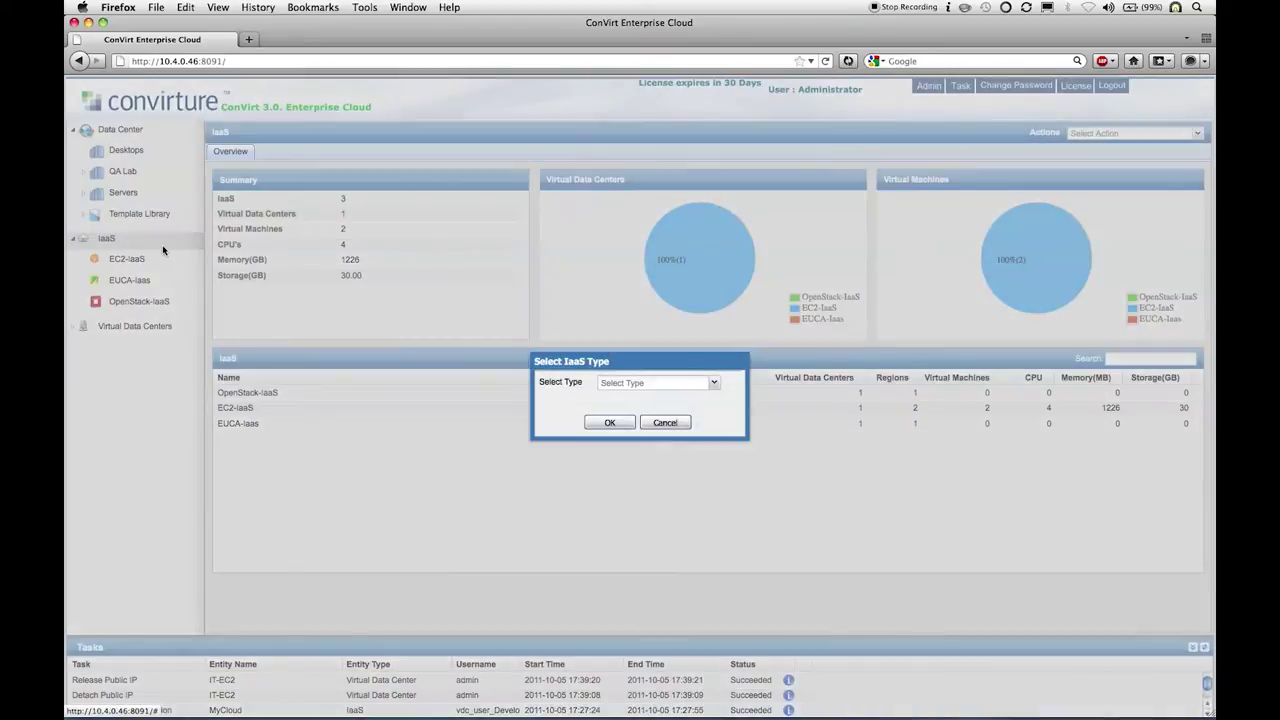
pyautogui.click(714, 383)
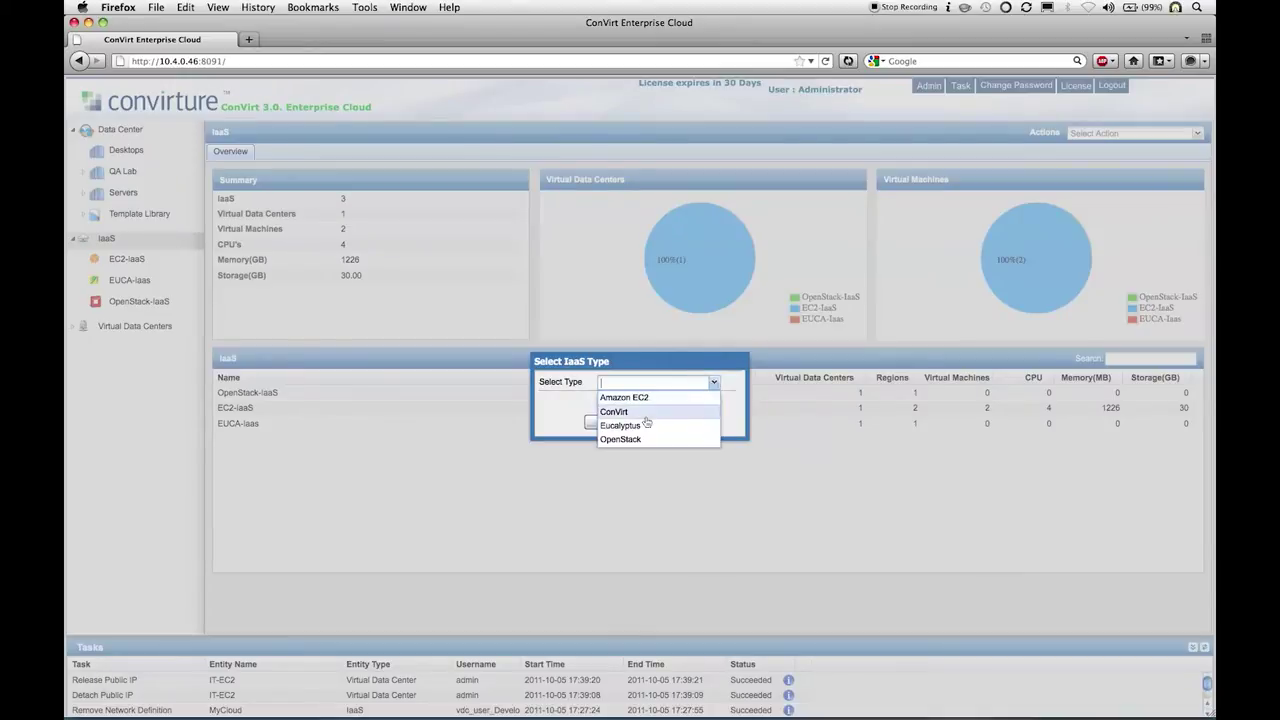
pyautogui.click(640, 409)
pyautogui.click(607, 423)
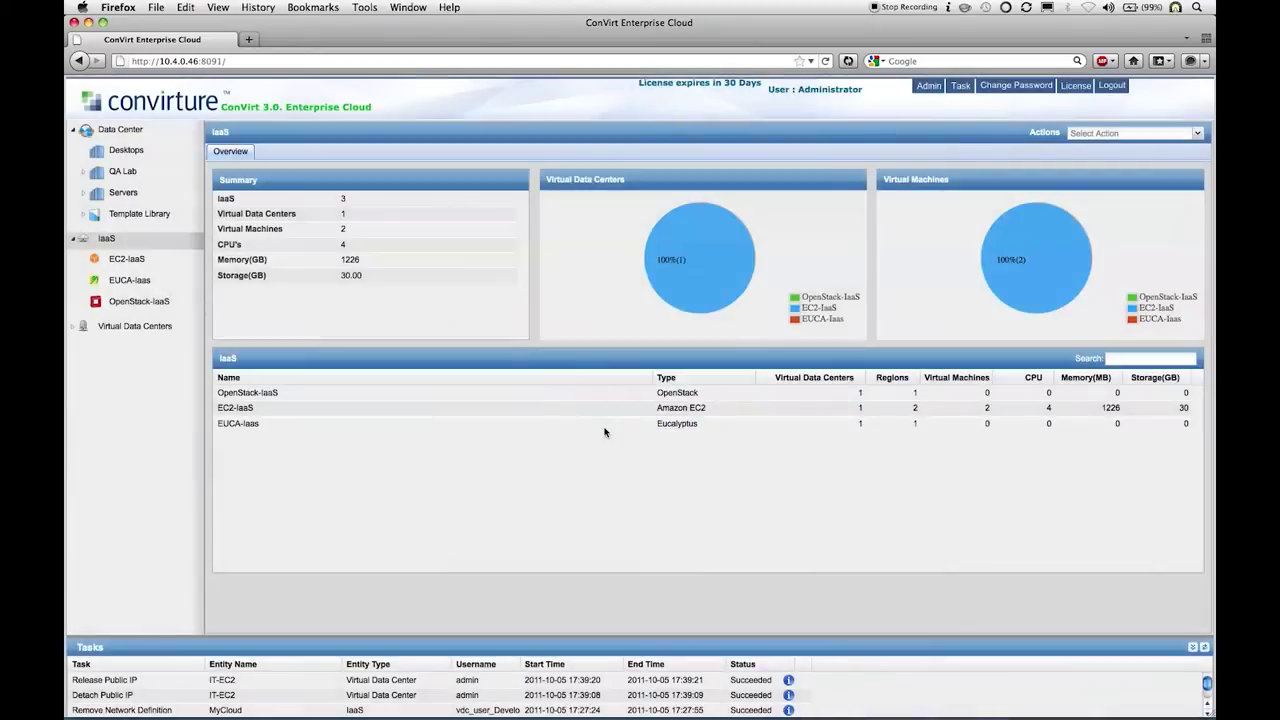
# Step: Name the IaaS 'MyCloud' and leave only the Servers pool selected, excluding Desktops and QA Lab
pyautogui.click(668, 319)
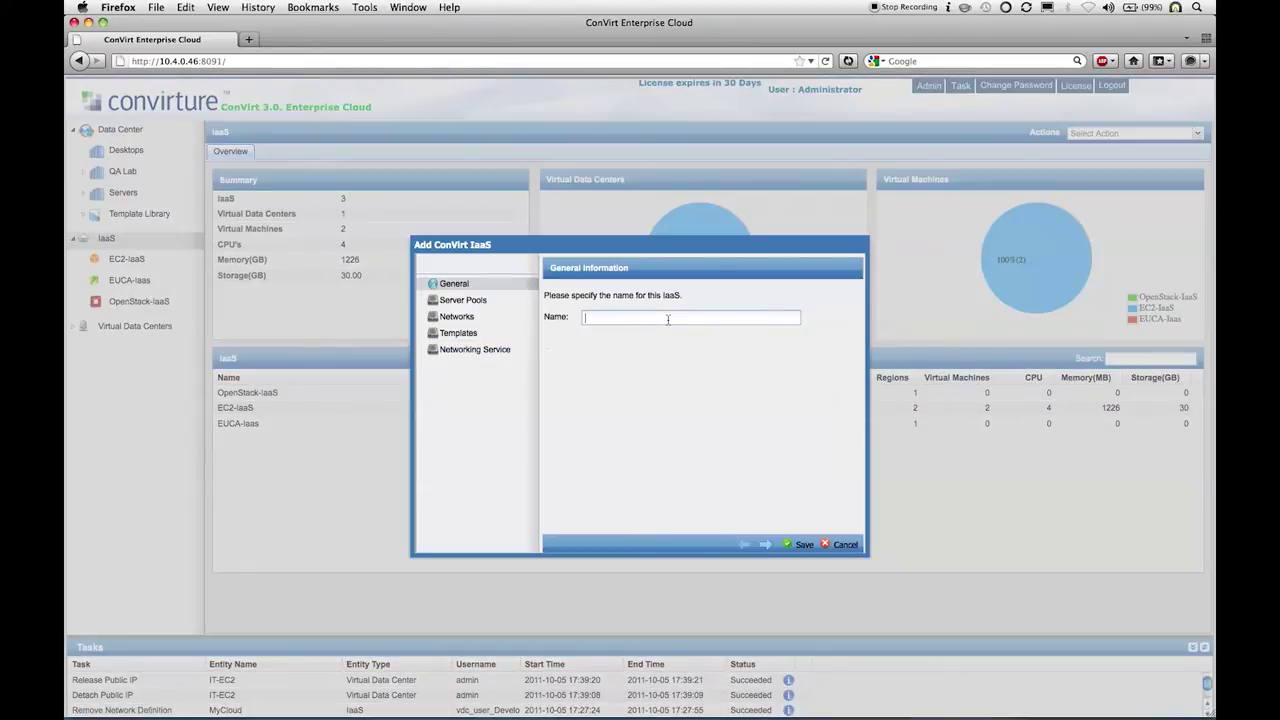
pyautogui.write('MyCloud')
pyautogui.click(511, 302)
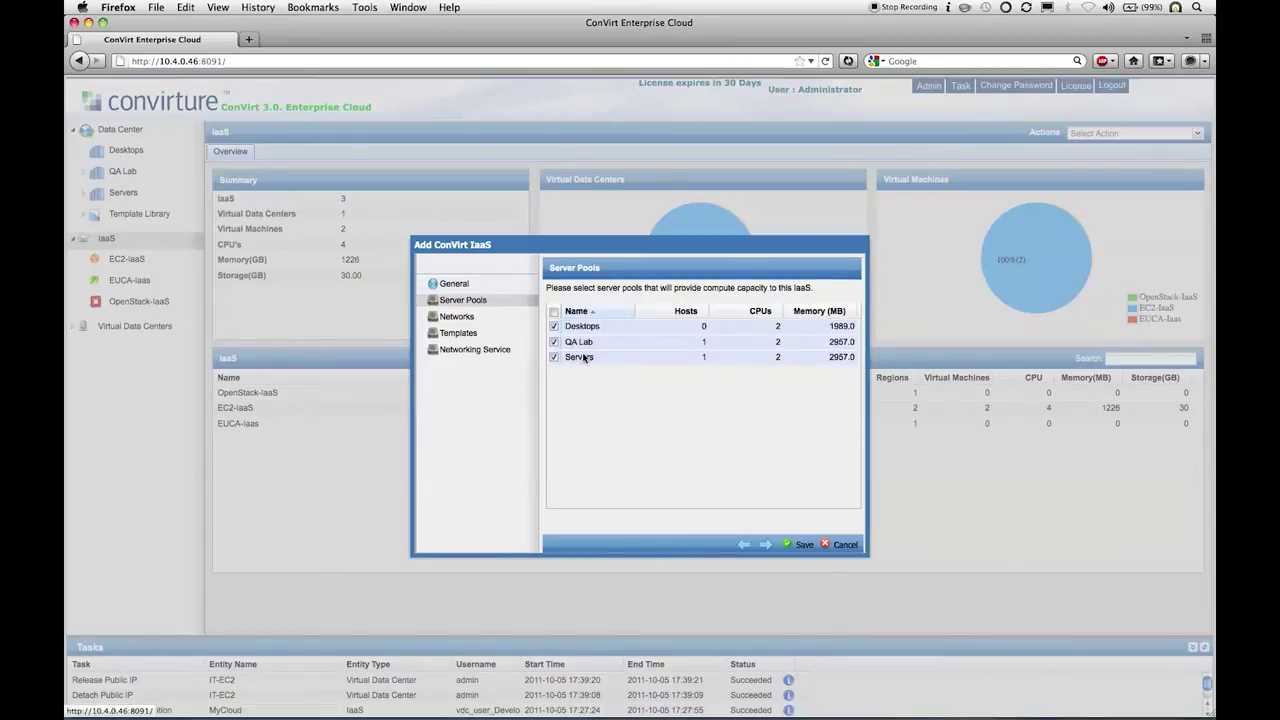
pyautogui.click(554, 327)
pyautogui.click(554, 342)
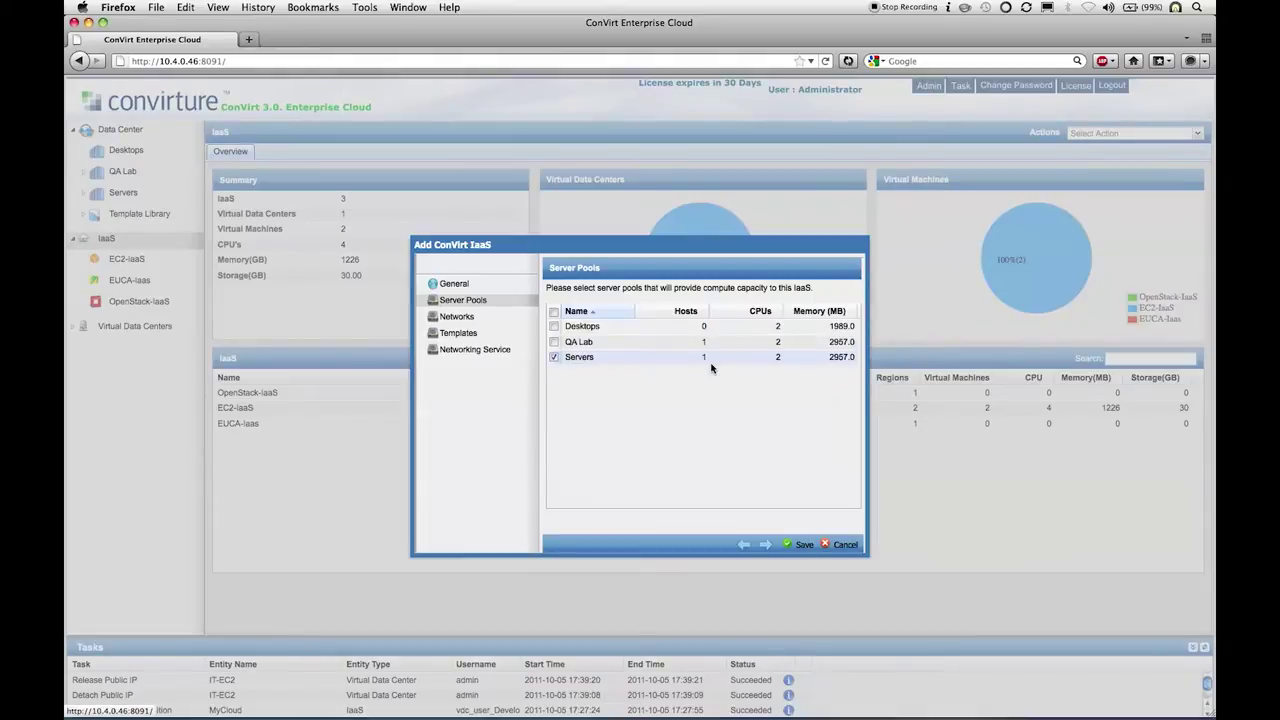
pyautogui.click(519, 320)
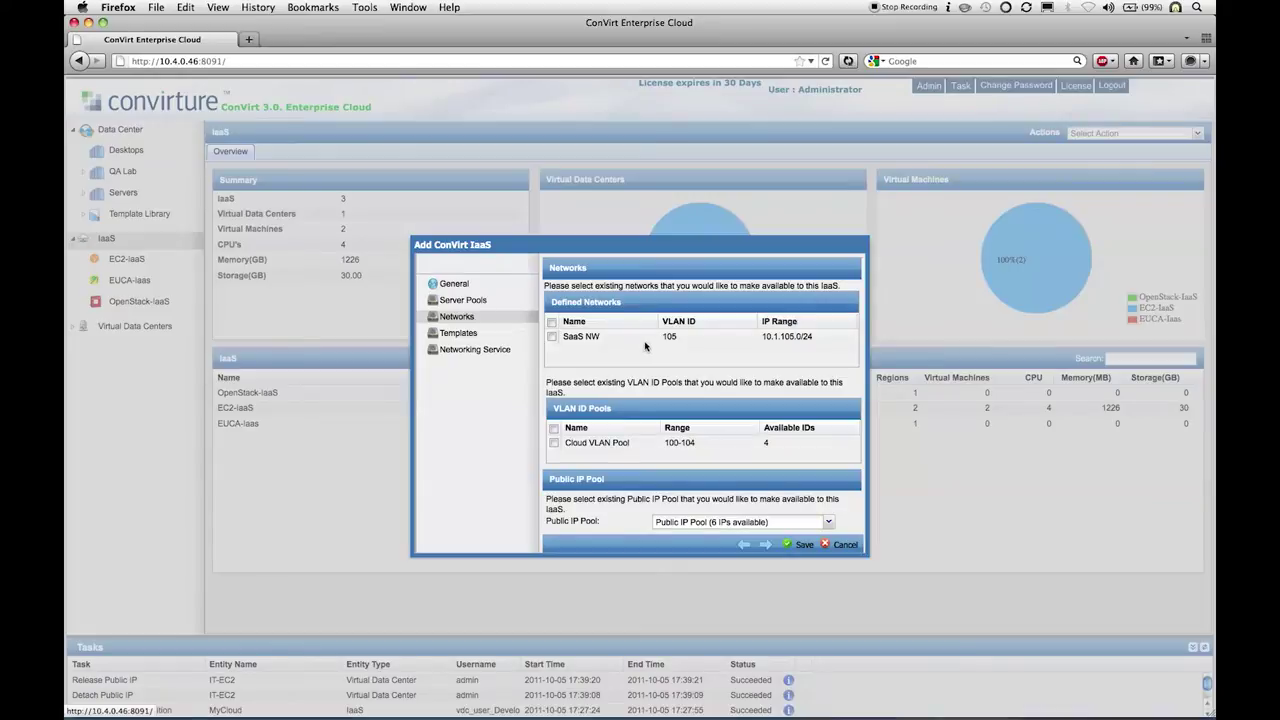
# Step: Make SaaS NW and Cloud VLAN Pool available to MyCloud, then review its template groups
pyautogui.click(552, 339)
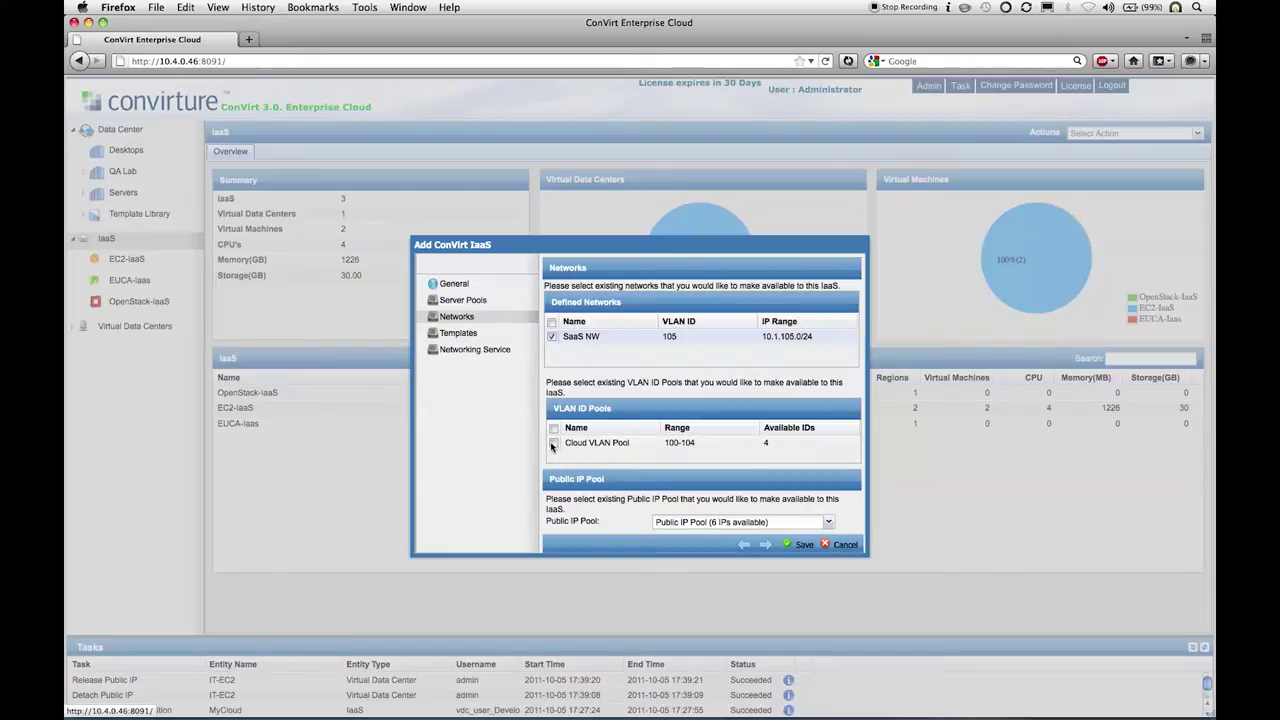
pyautogui.click(552, 446)
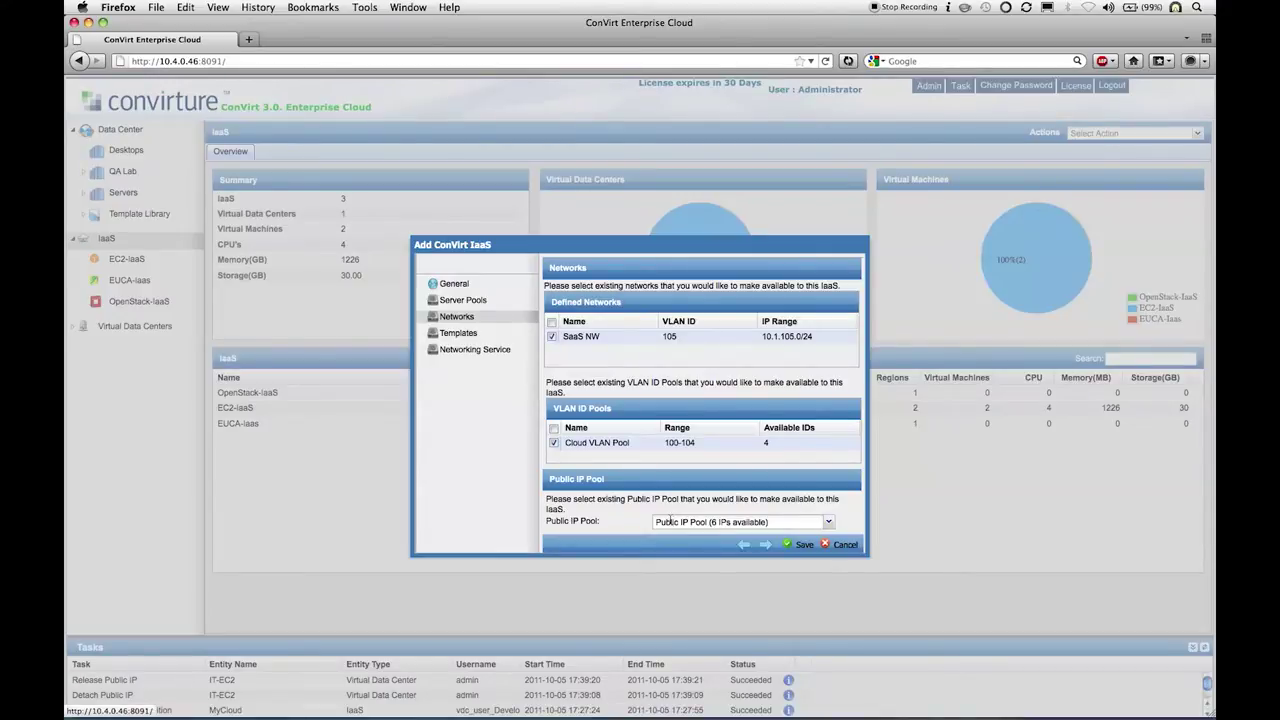
pyautogui.click(492, 338)
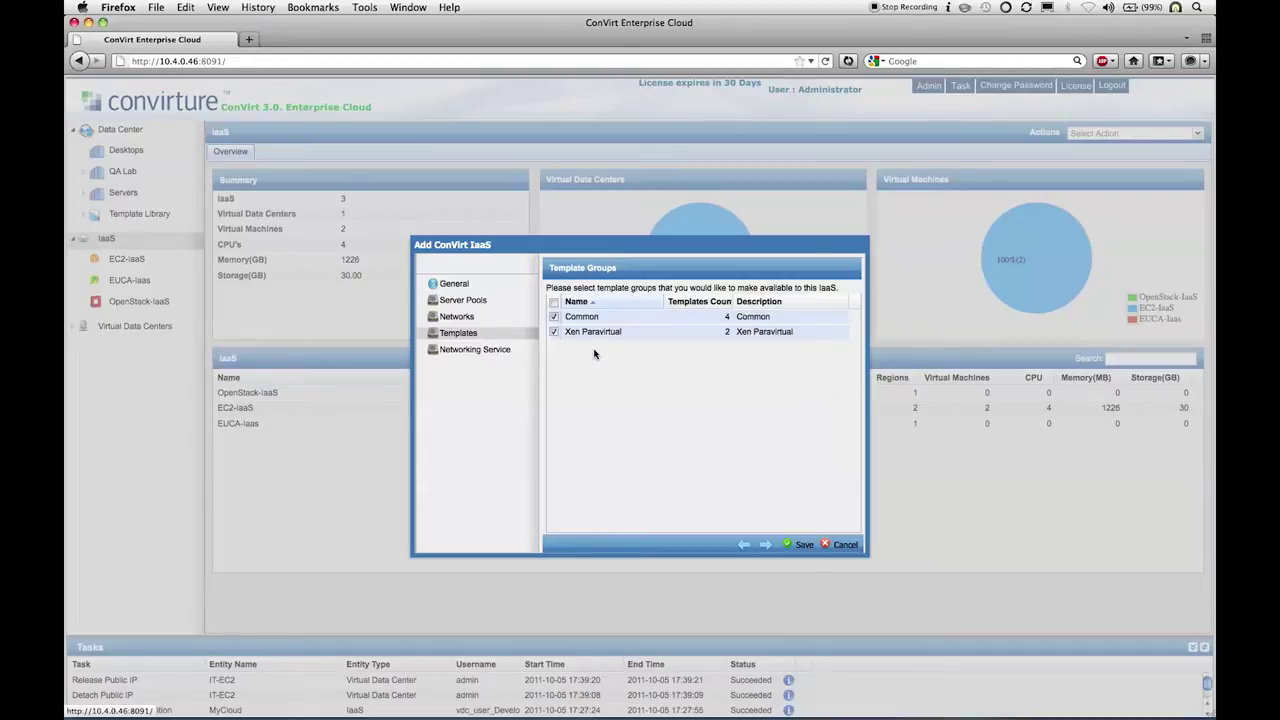
# Step: Set the networking service to primary pool QA Lab, server 192.168.12.113, public interface br0
pyautogui.click(508, 350)
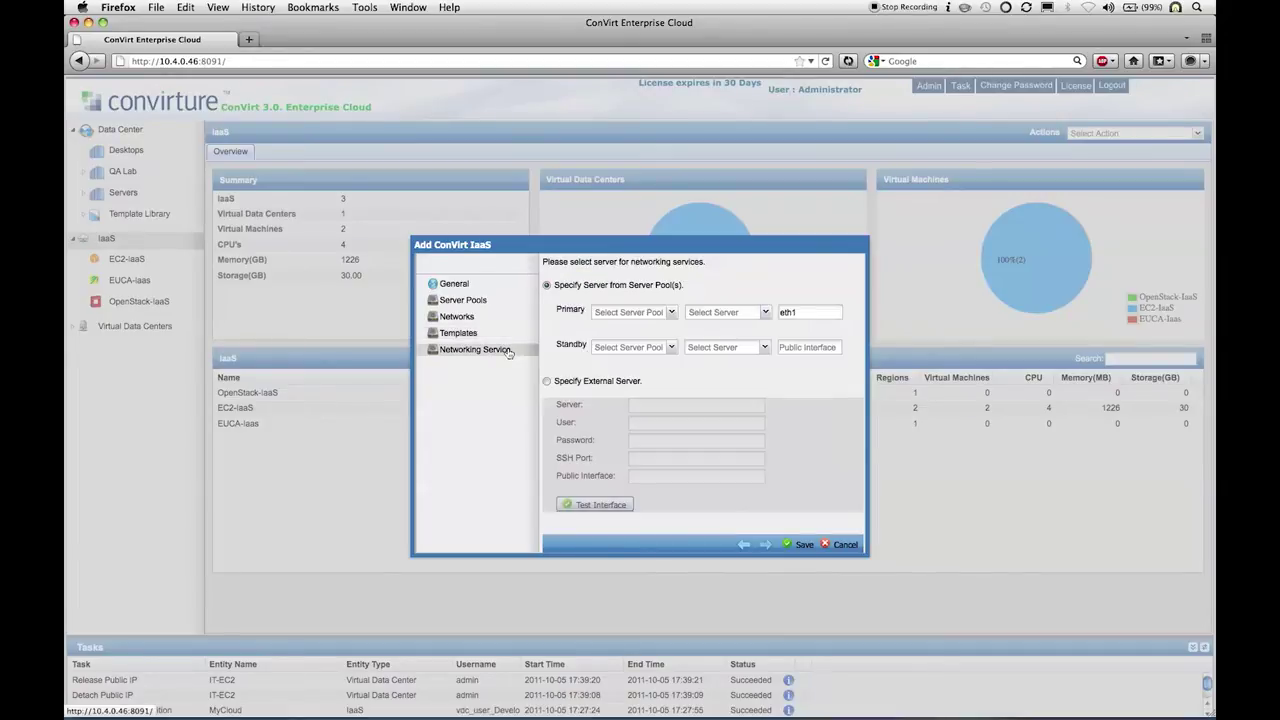
pyautogui.click(671, 313)
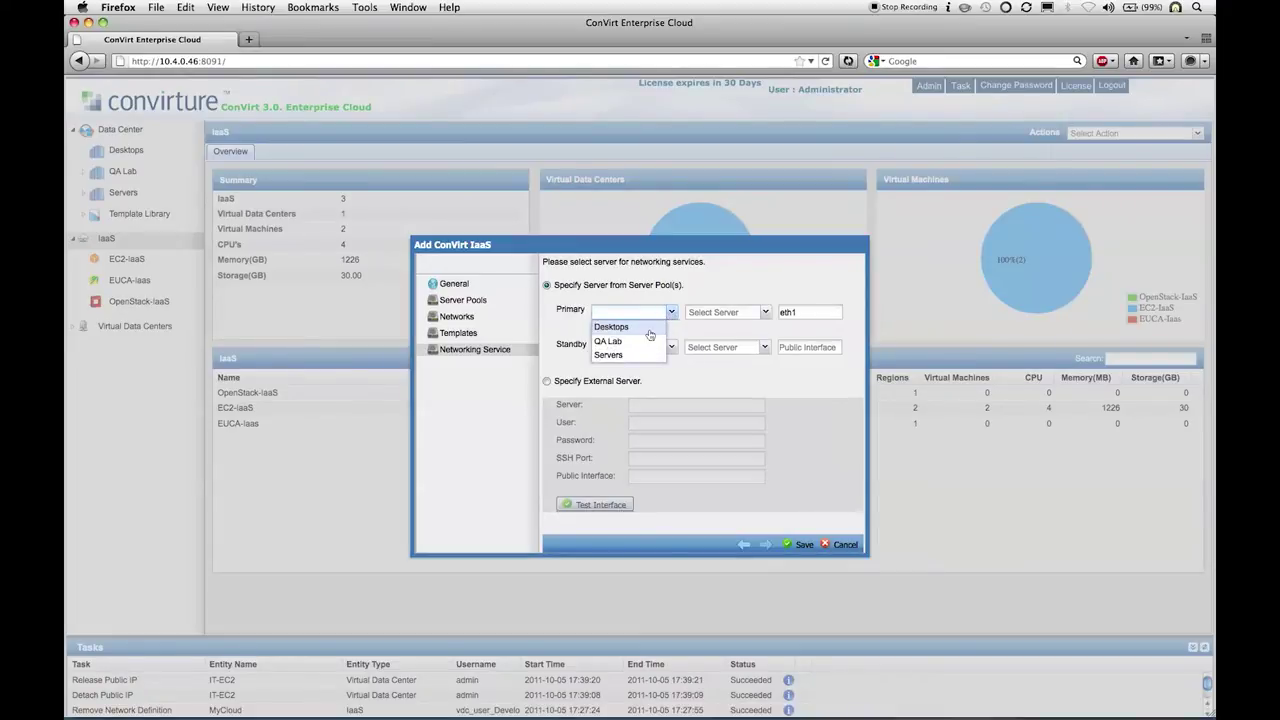
pyautogui.click(644, 341)
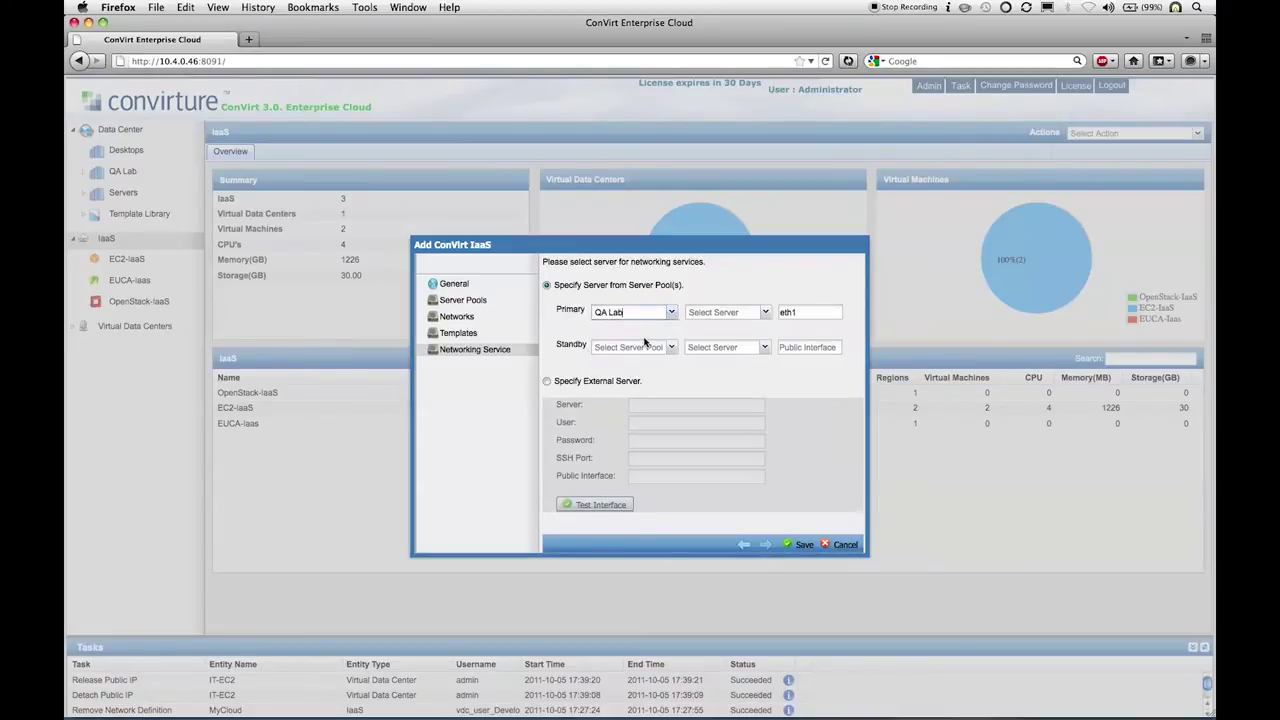
pyautogui.click(766, 313)
pyautogui.click(750, 330)
pyautogui.doubleClick(807, 312)
pyautogui.write('br0')
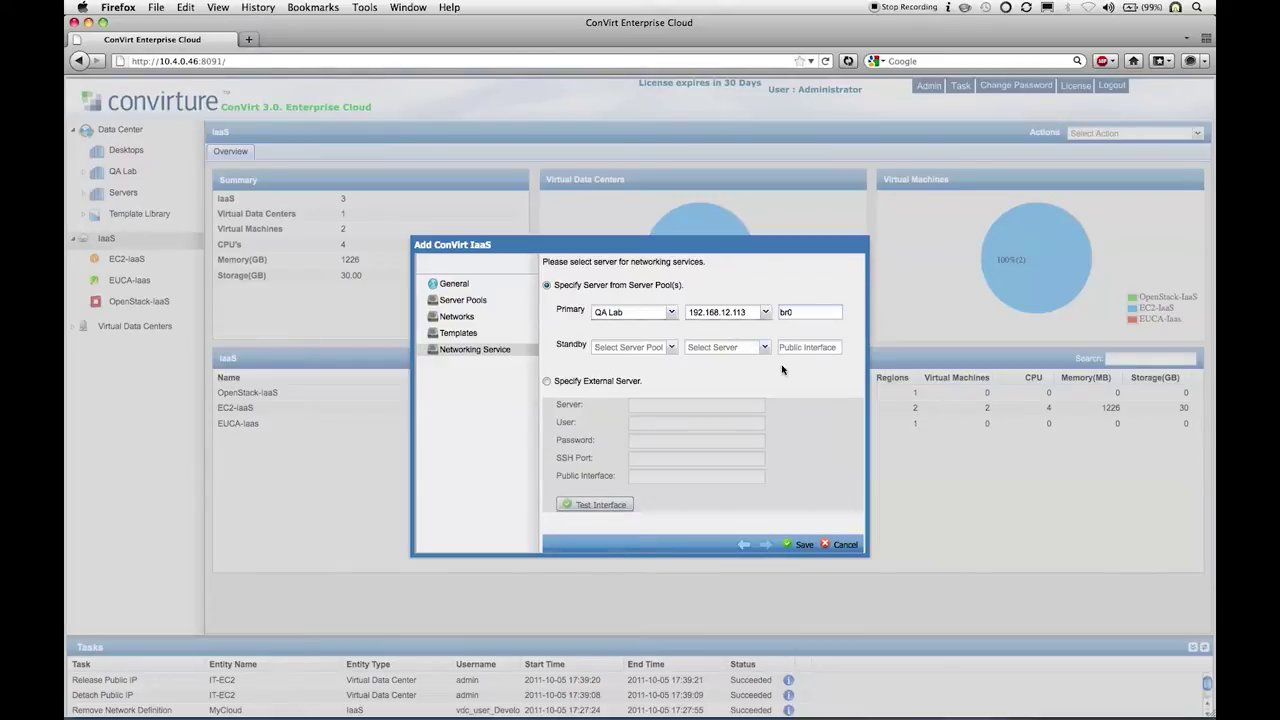
# Step: Save MyCloud, acknowledge the success message, and open the Virtual Data Centers overview
pyautogui.click(801, 546)
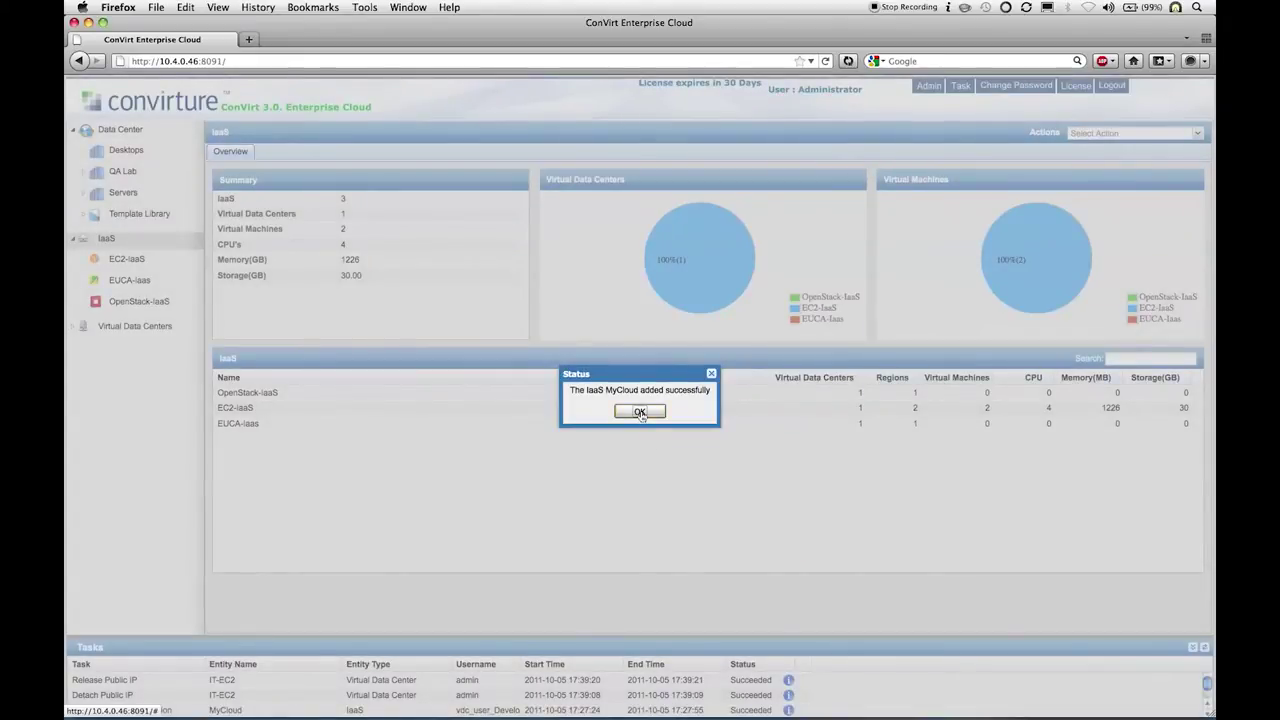
pyautogui.click(640, 412)
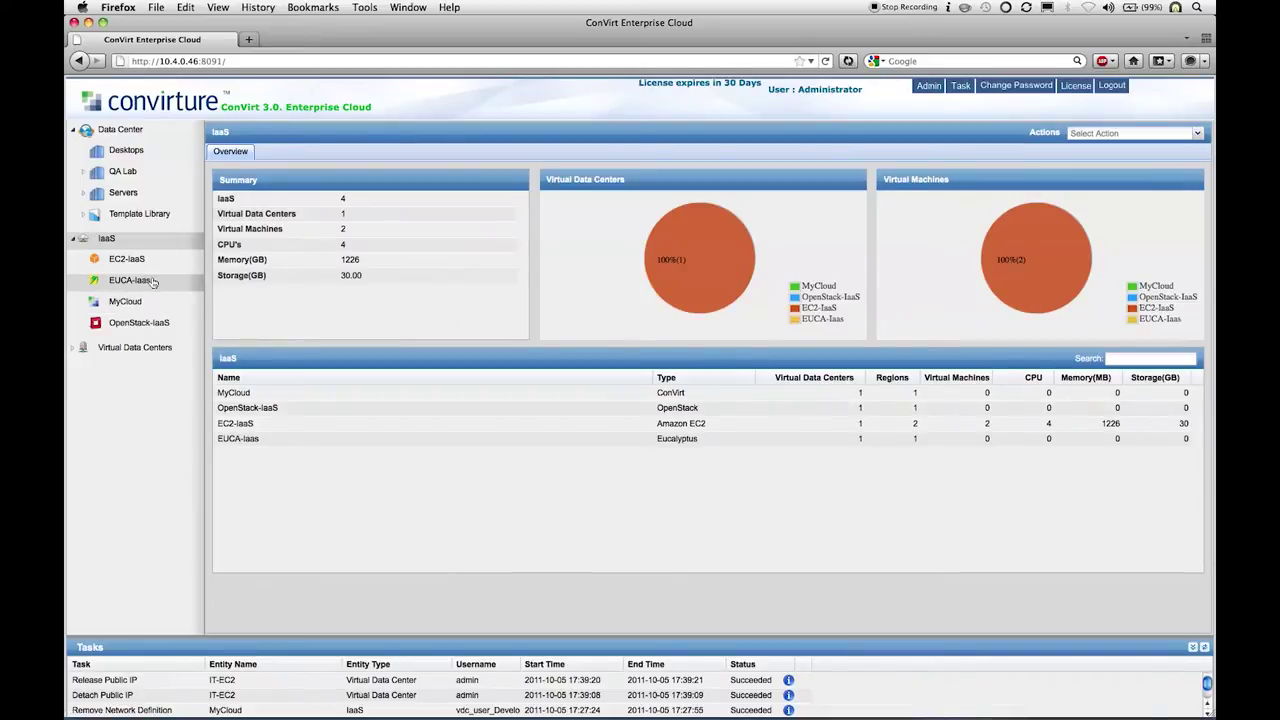
pyautogui.click(128, 130)
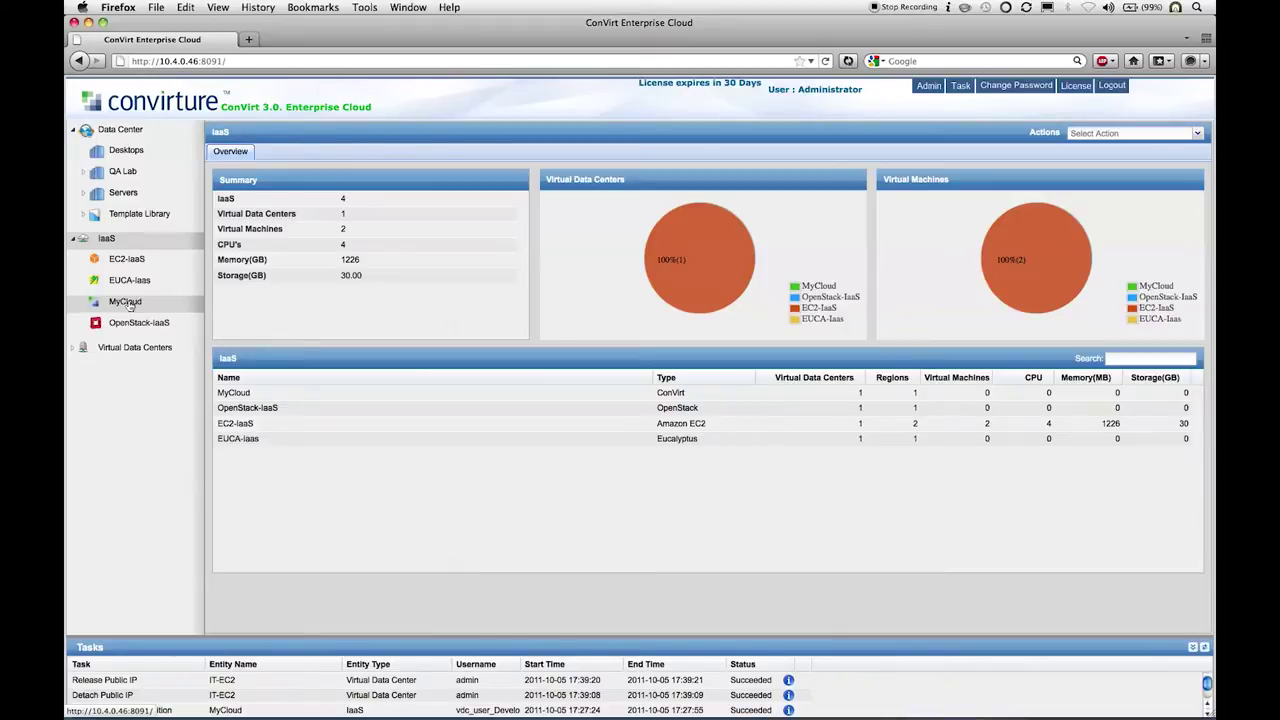
pyautogui.click(120, 348)
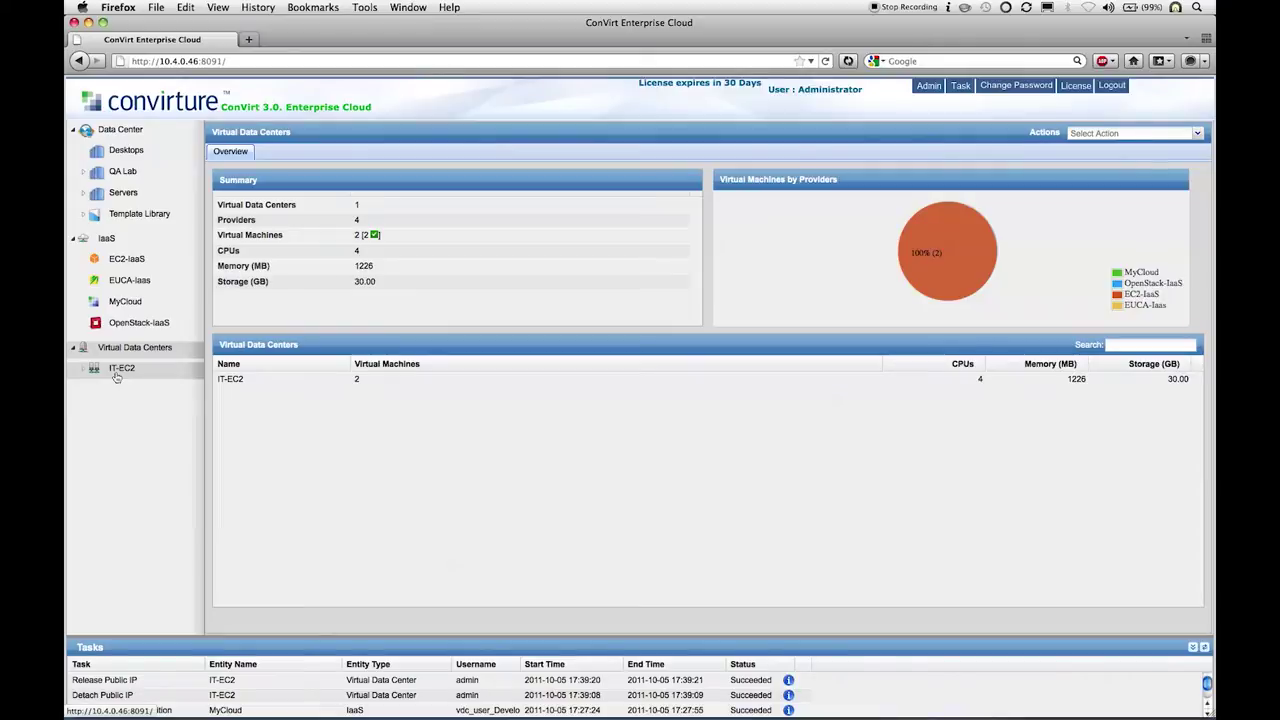
# Step: Open the IT-EC2 overview and inspect its Top 5 Virtual Machines CPU chart
pyautogui.click(117, 370)
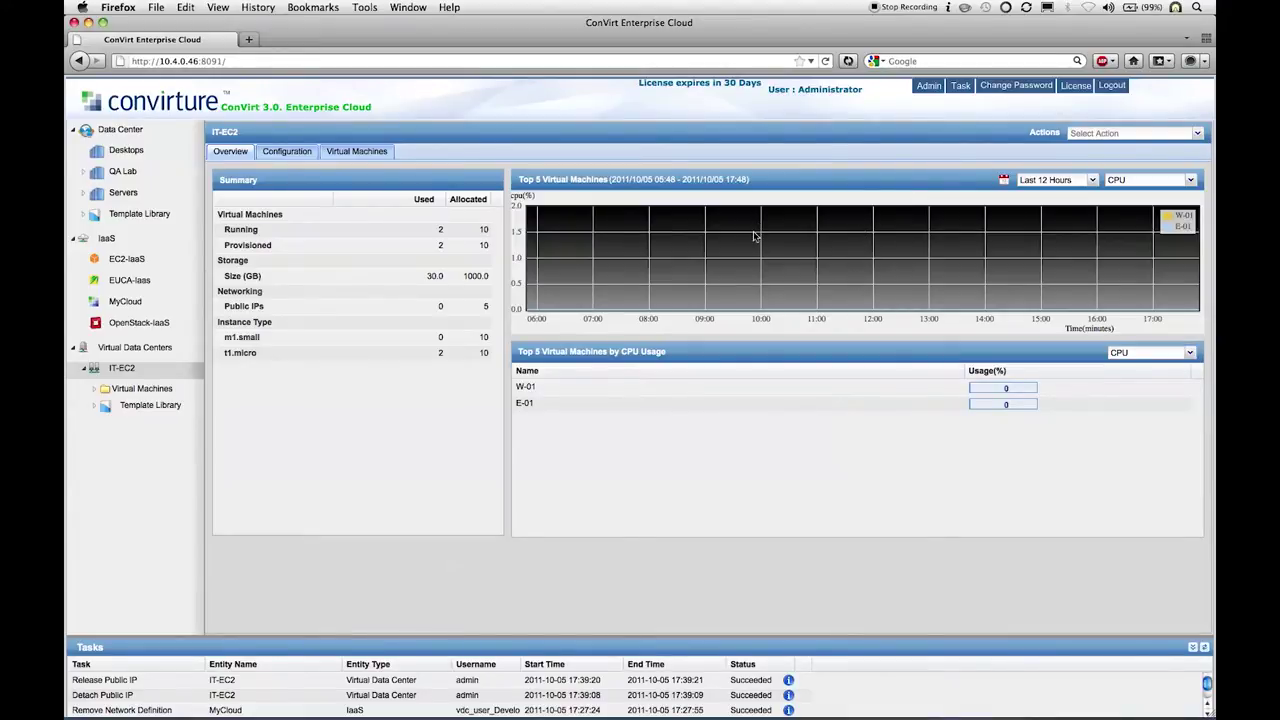
pyautogui.moveTo(709, 328)
pyautogui.moveTo(918, 291)
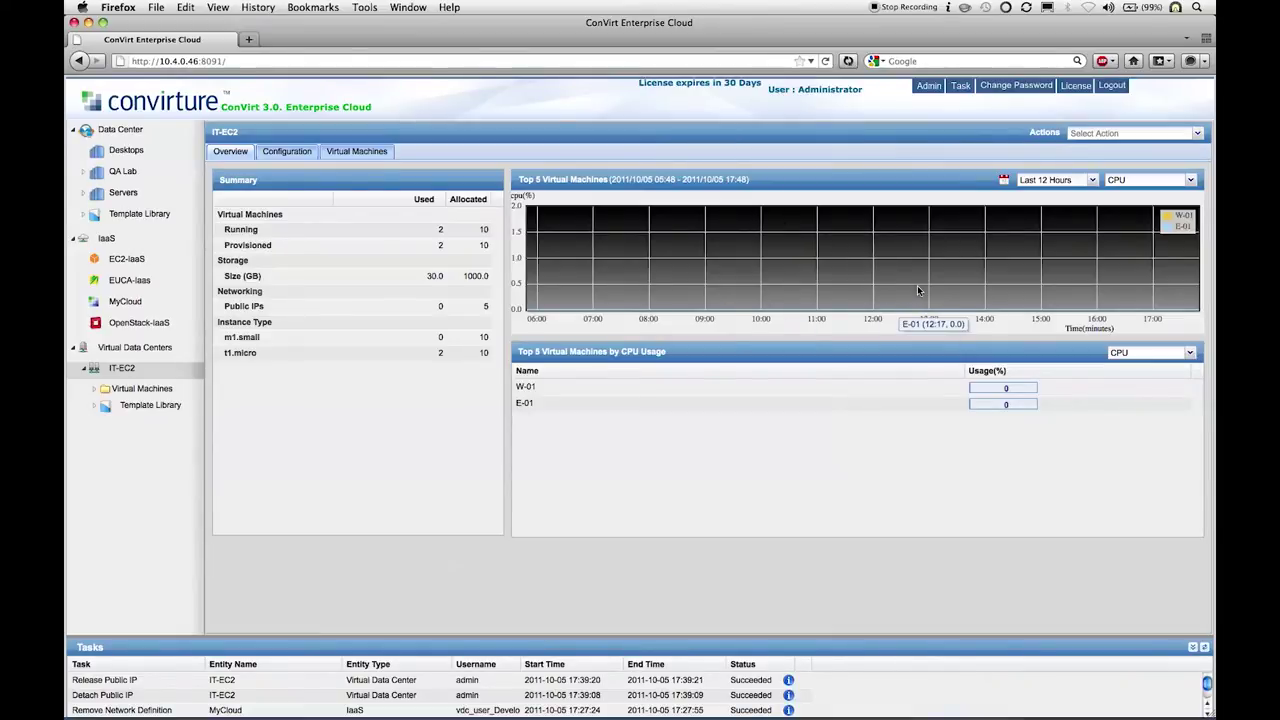
pyautogui.moveTo(803, 345)
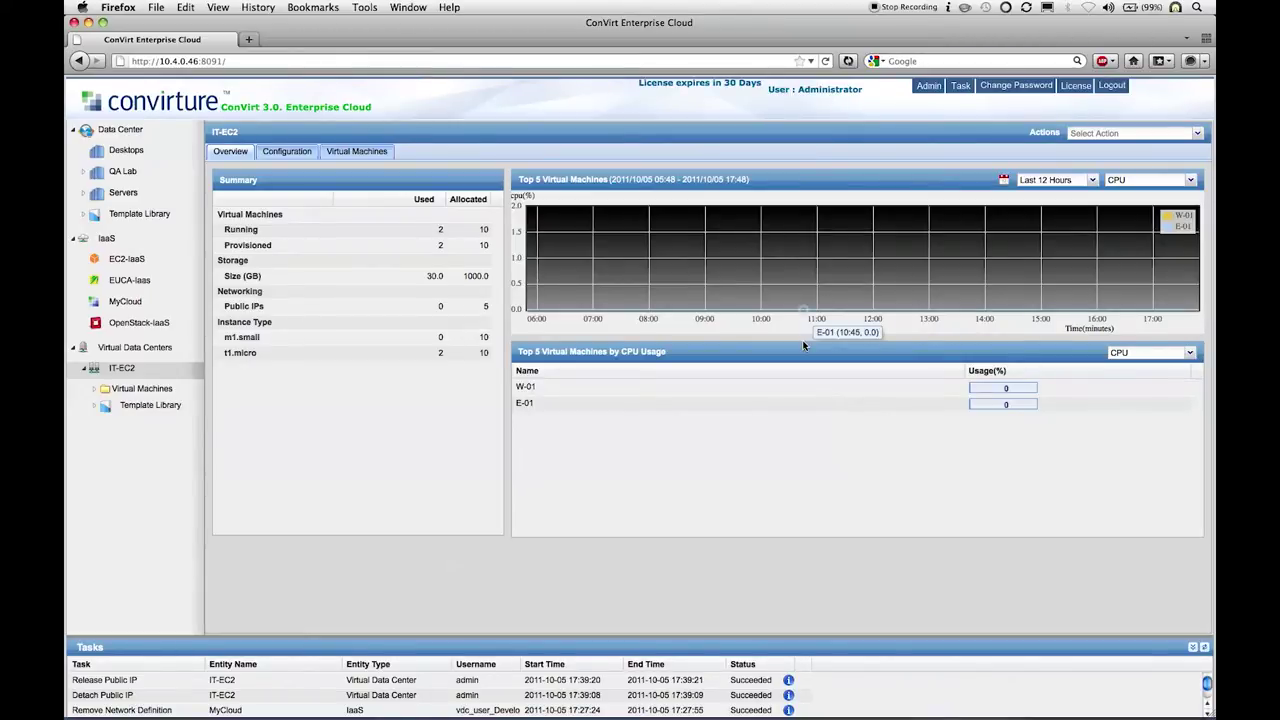
# Step: View IT-EC2's configuration, then open its Manage Public IP dialog
pyautogui.click(284, 157)
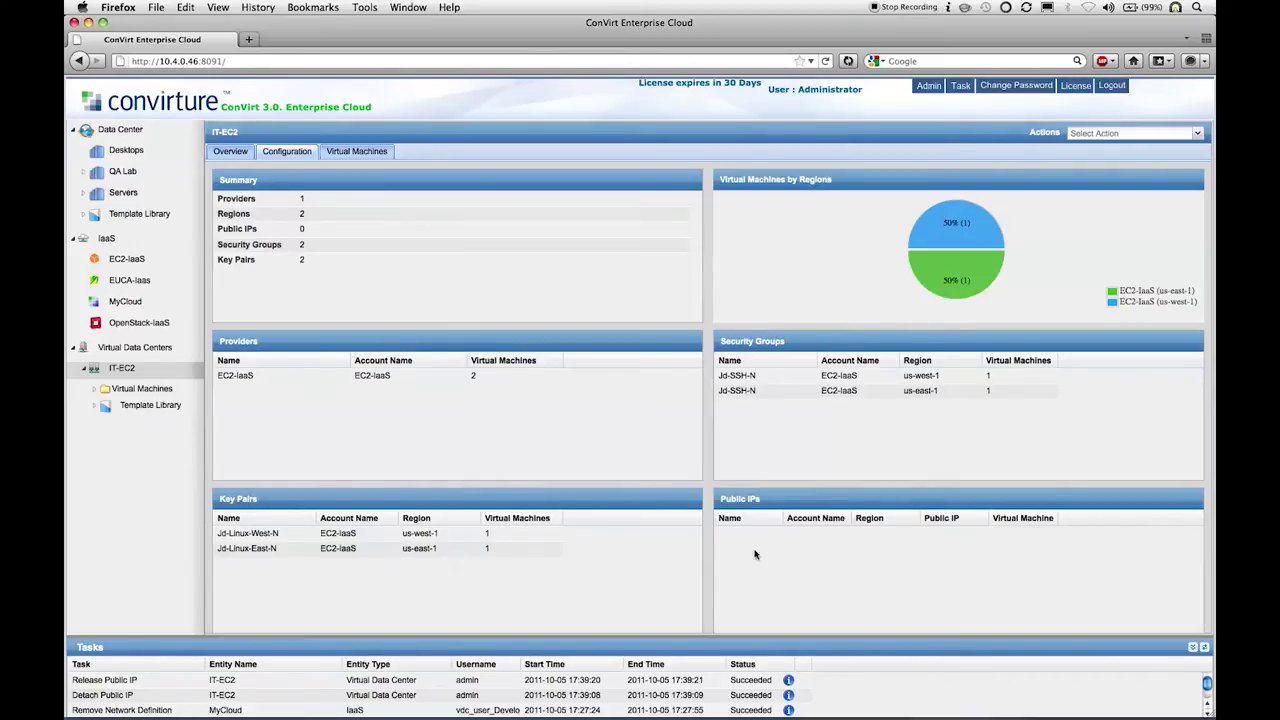
pyautogui.rightClick(151, 377)
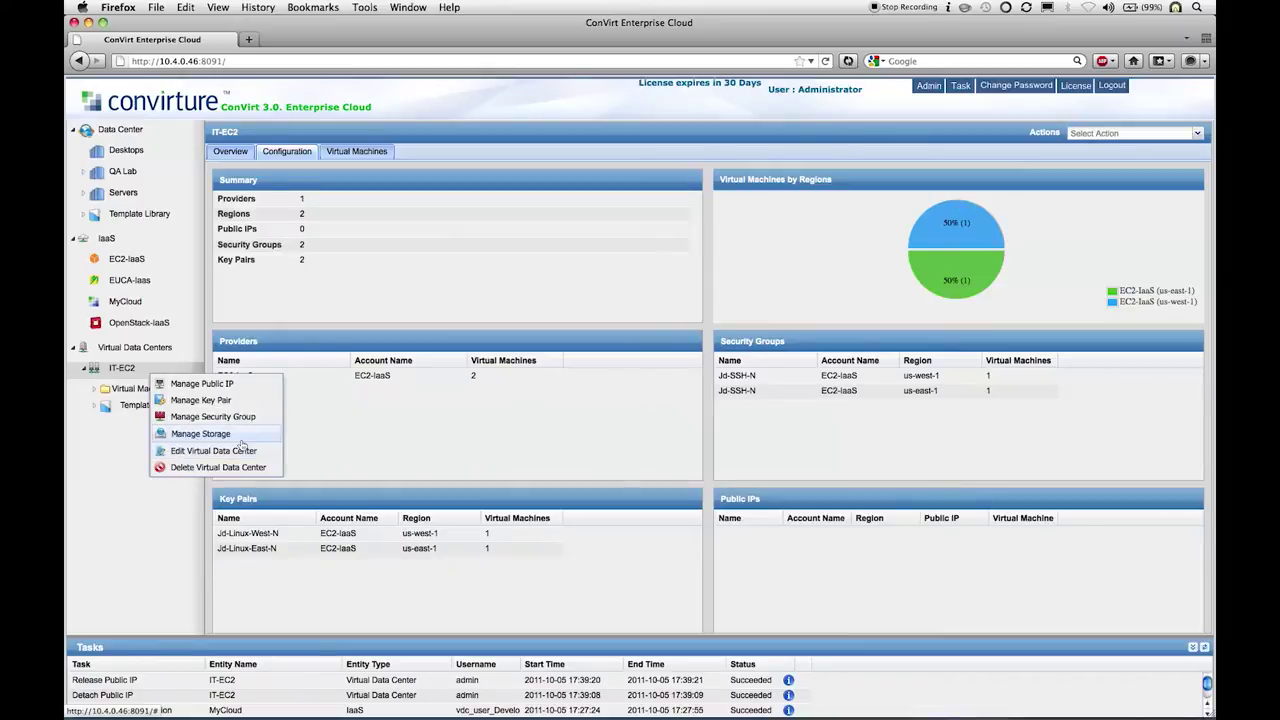
pyautogui.click(260, 389)
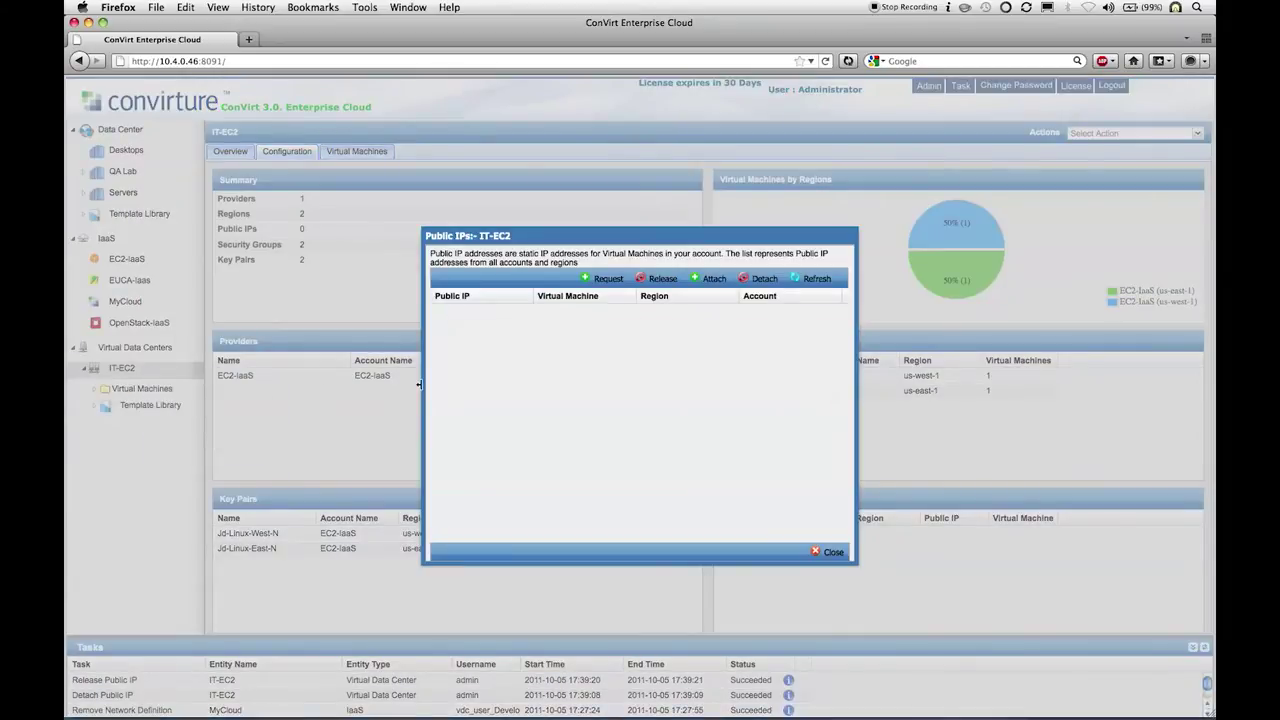
# Step: Request a new public IP in us-east-1 and select the resulting 107.20.136.65 address
pyautogui.click(610, 278)
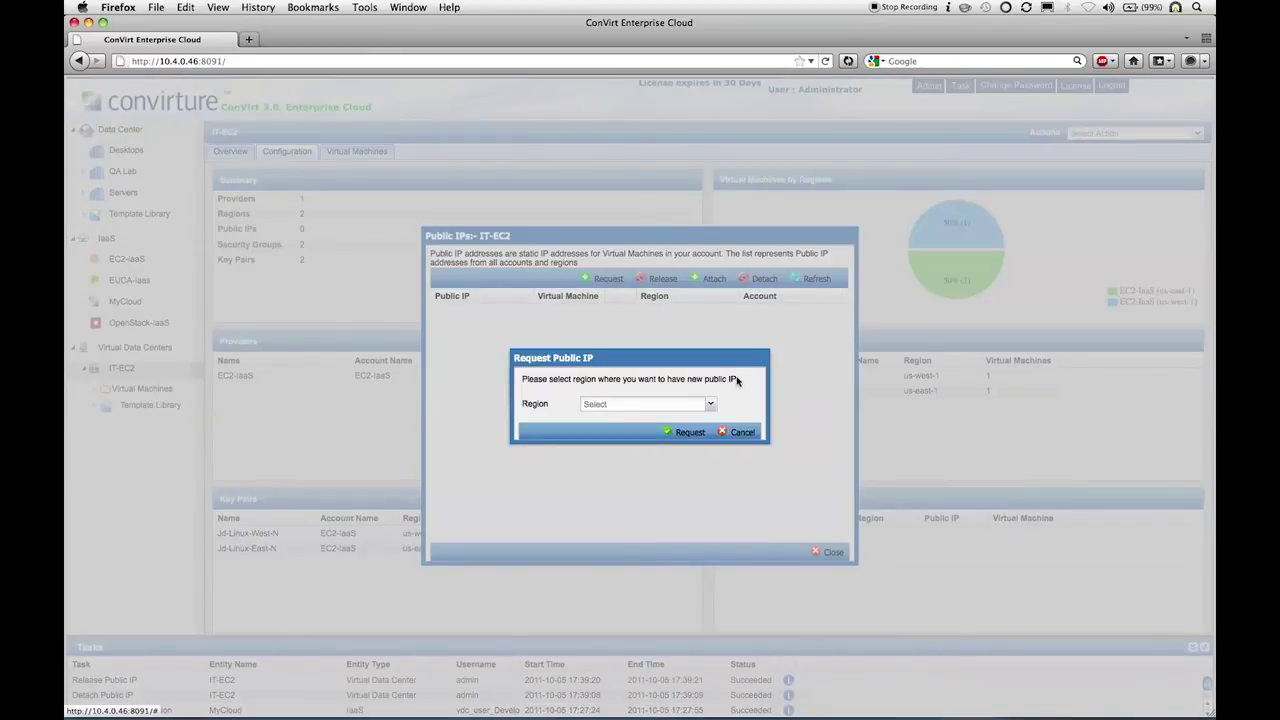
pyautogui.click(710, 404)
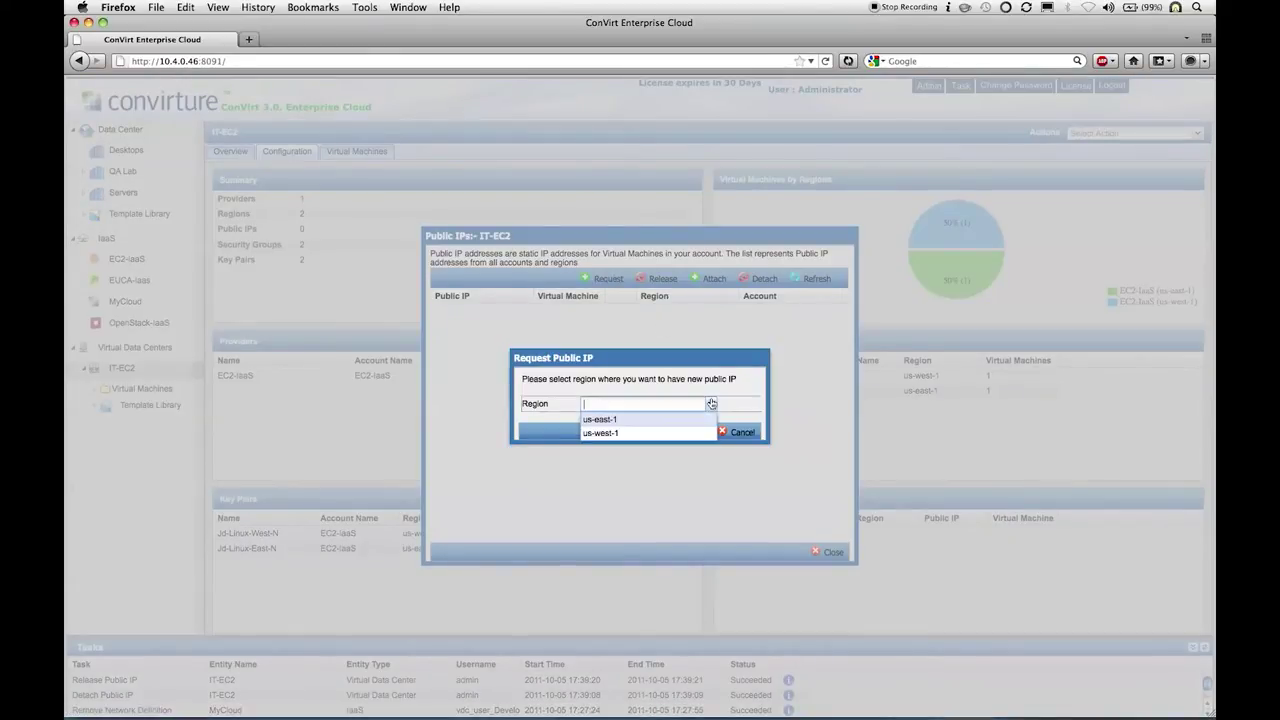
pyautogui.click(679, 419)
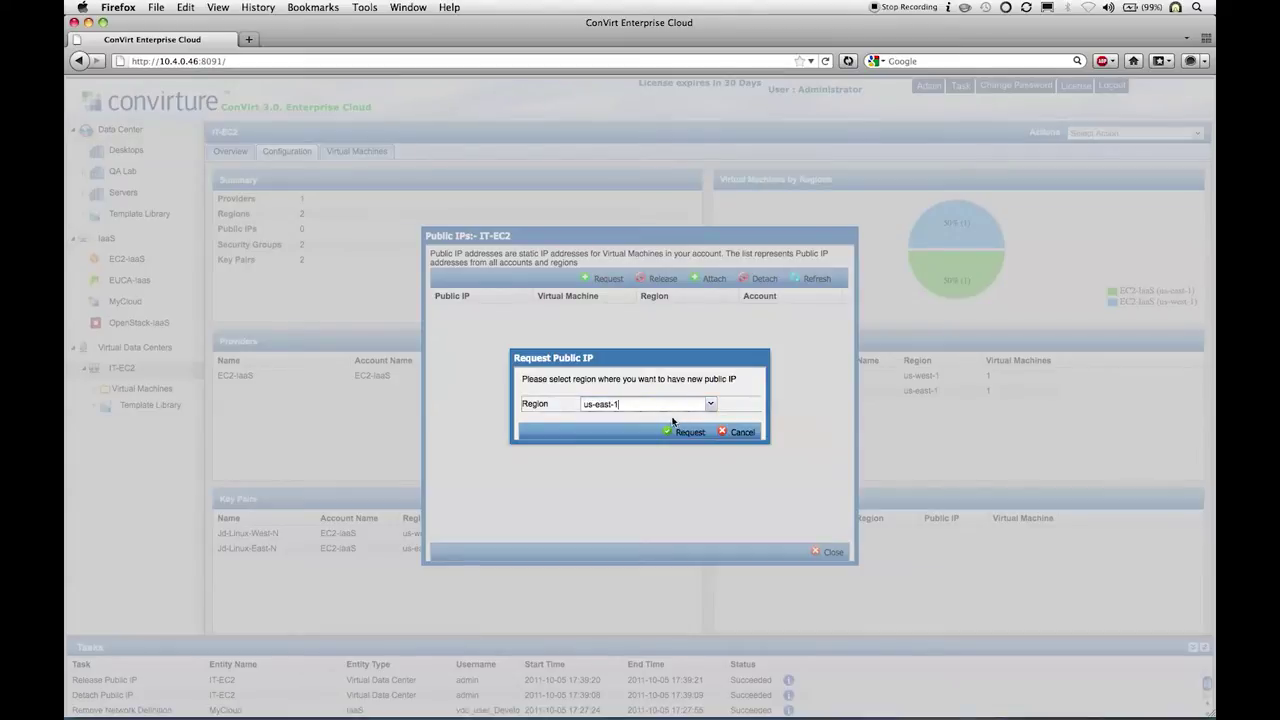
pyautogui.click(686, 433)
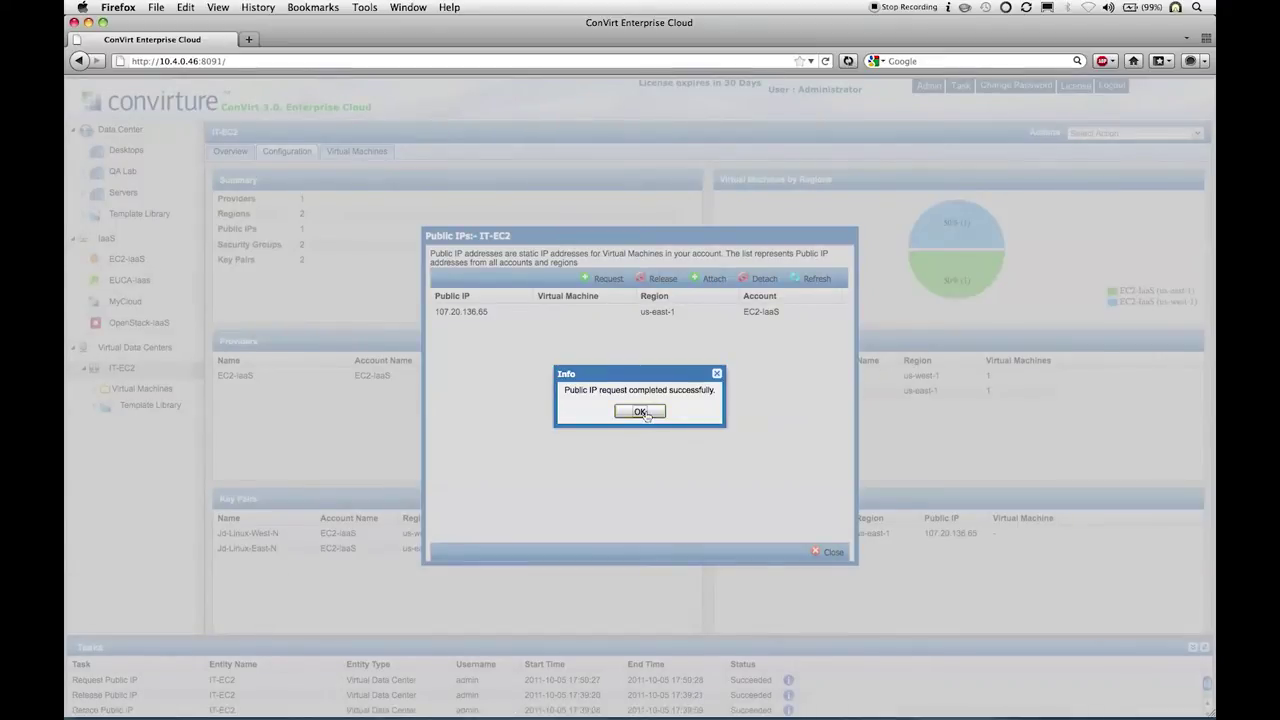
pyautogui.click(640, 412)
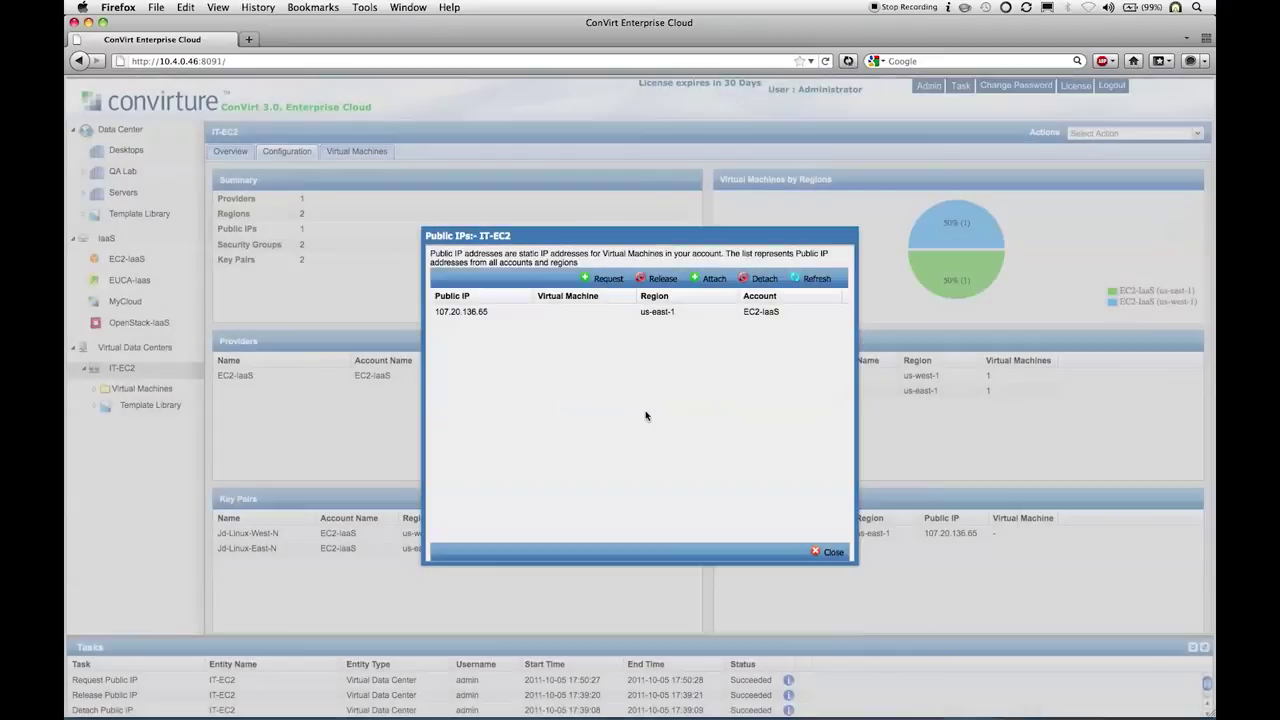
pyautogui.doubleClick(546, 313)
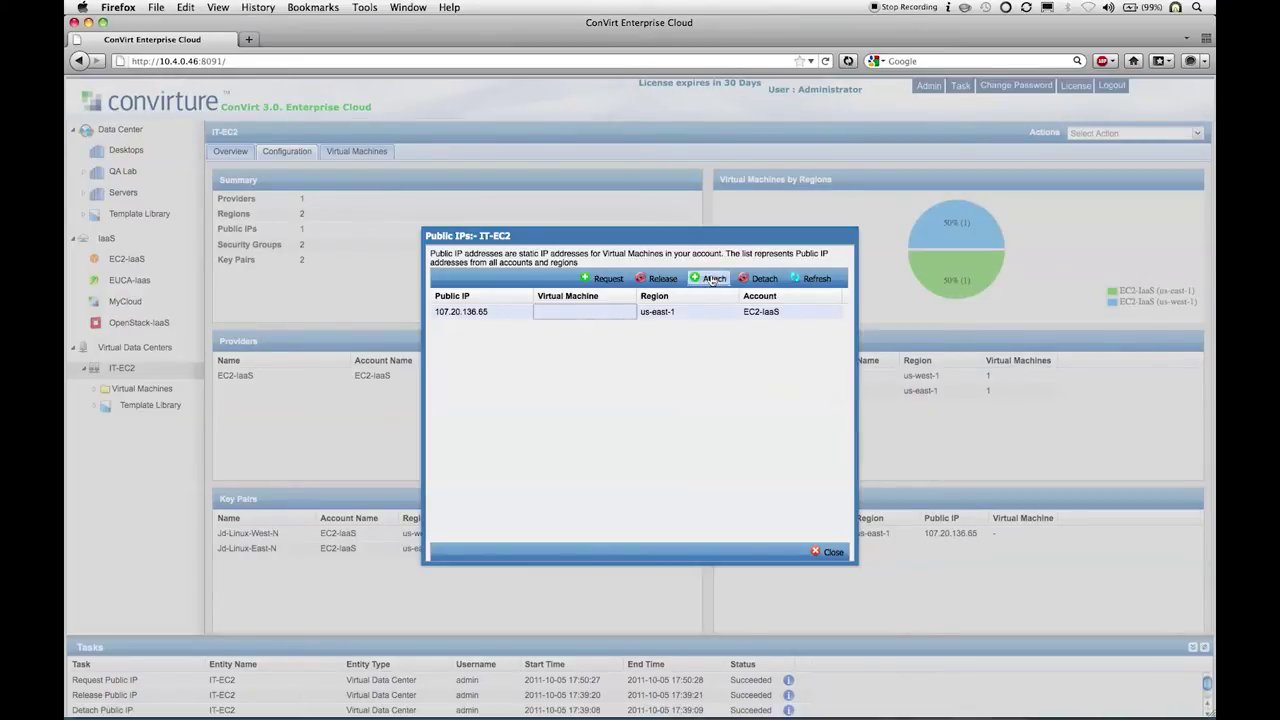
# Step: Attach public IP 107.20.136.65 to instance E-01 and acknowledge the success message
pyautogui.click(712, 279)
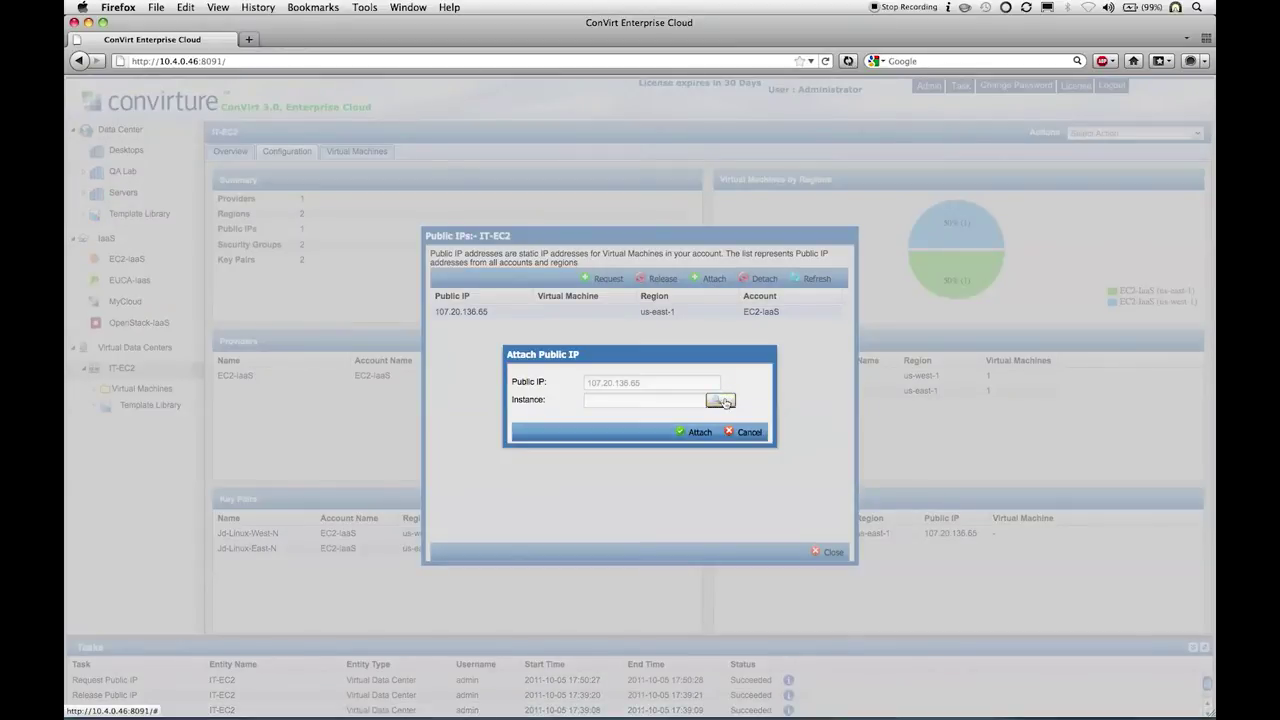
pyautogui.click(724, 401)
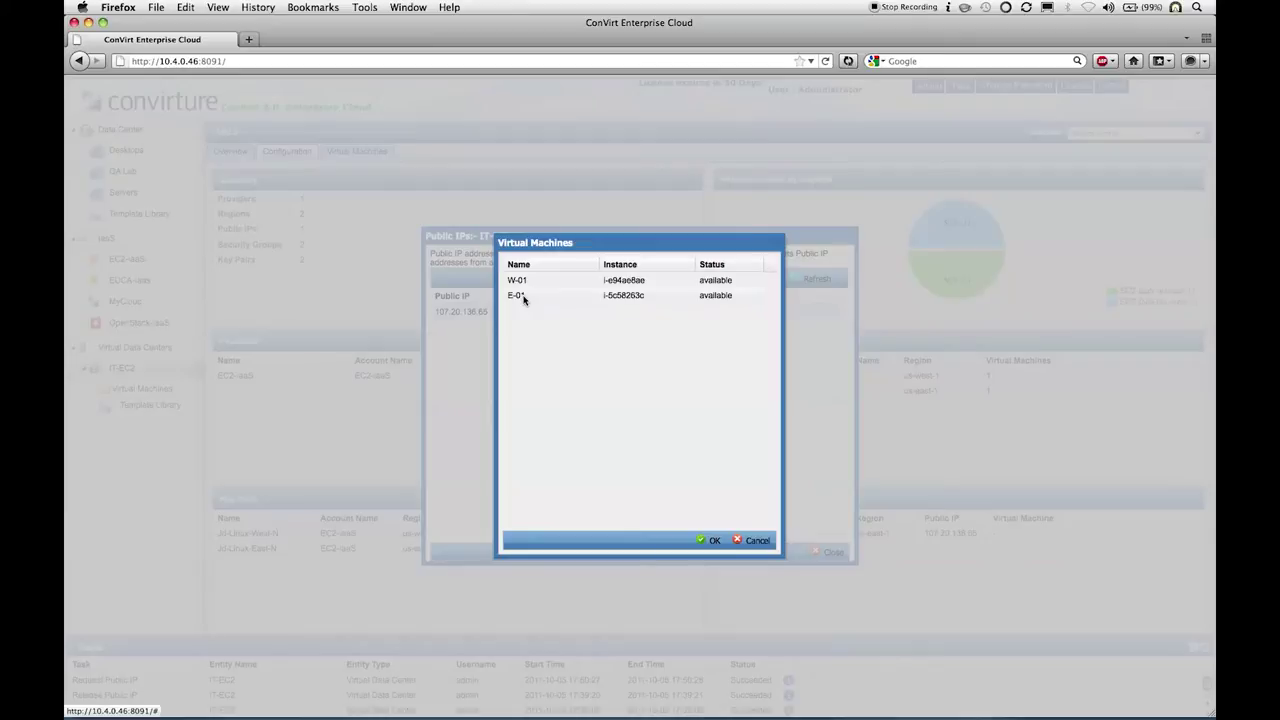
pyautogui.click(520, 296)
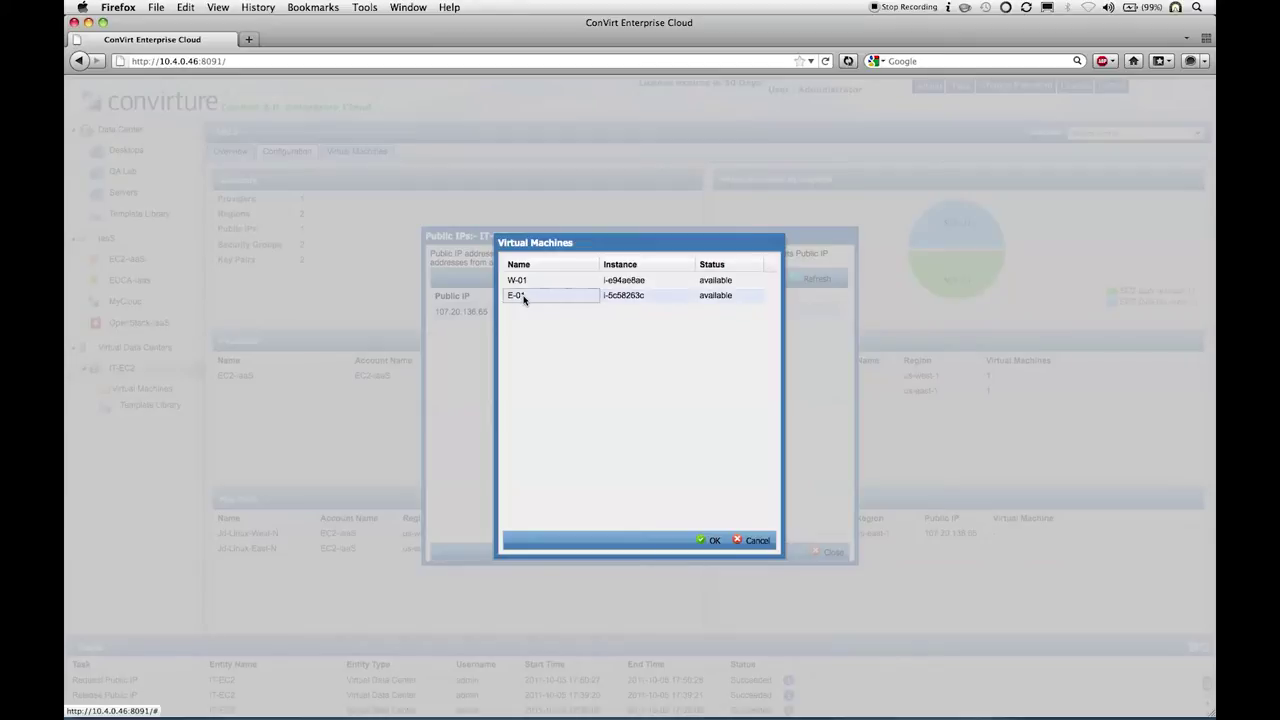
pyautogui.click(710, 541)
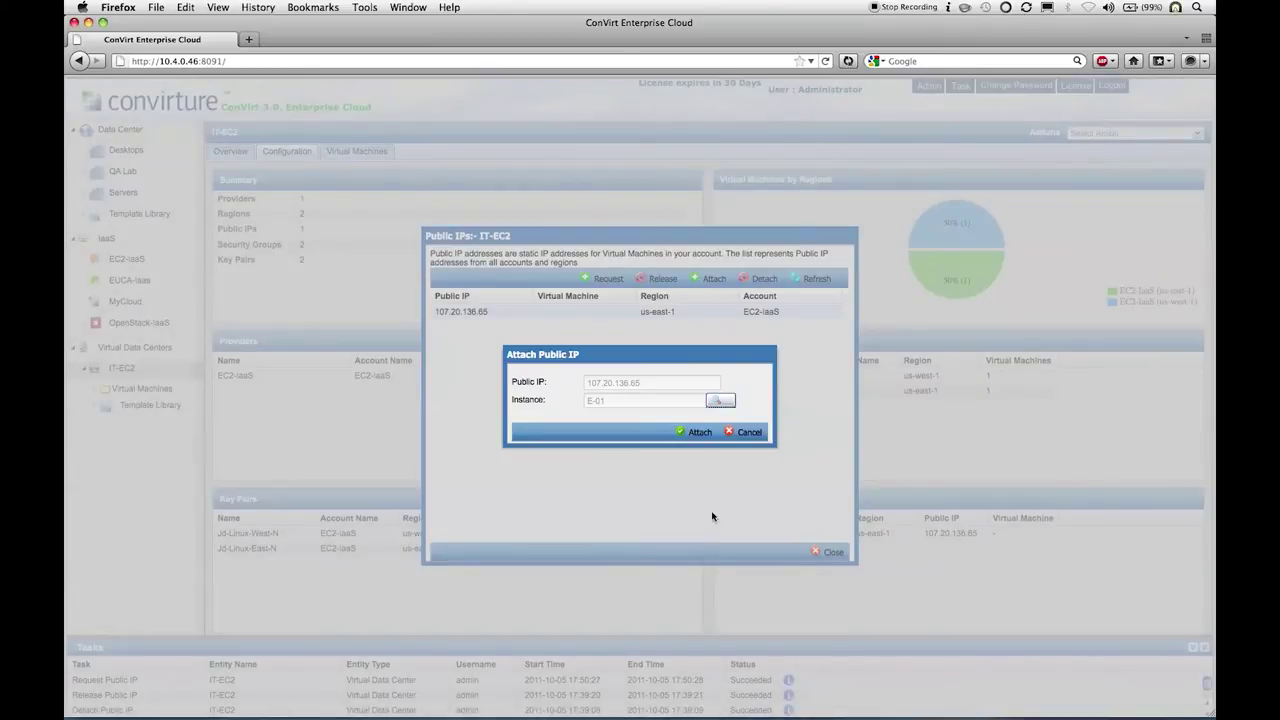
pyautogui.click(698, 434)
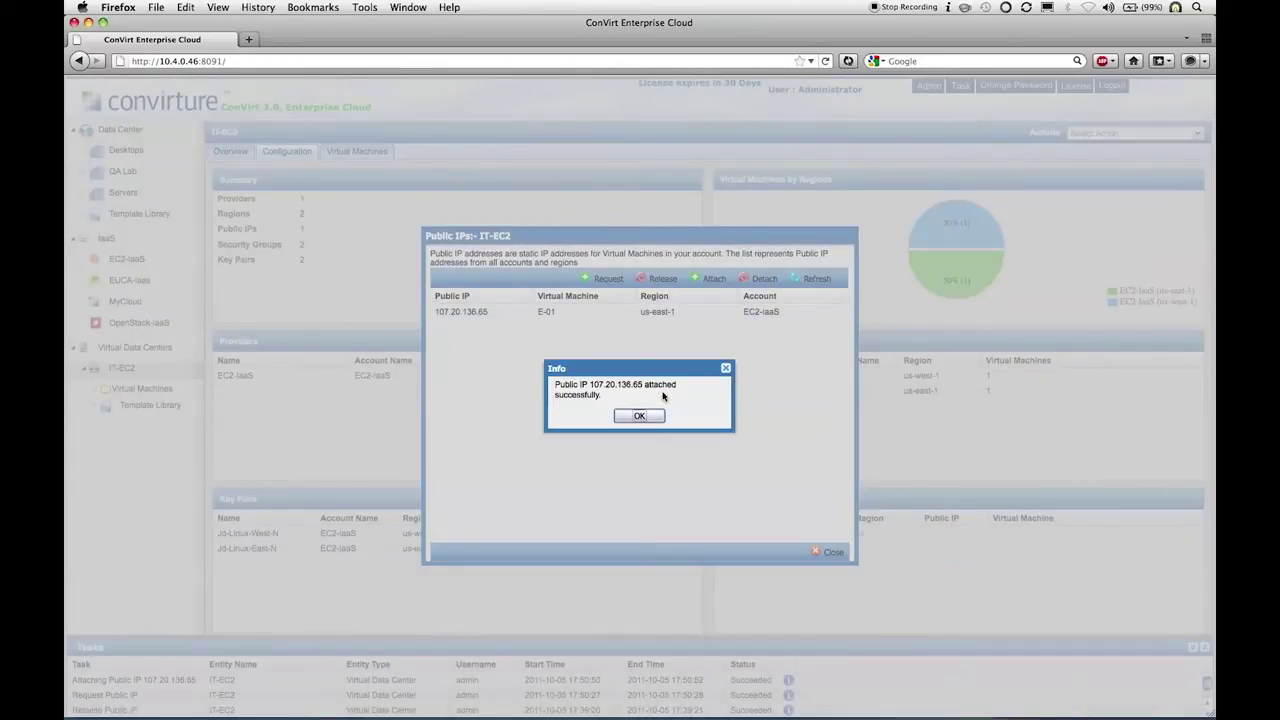
pyautogui.click(643, 416)
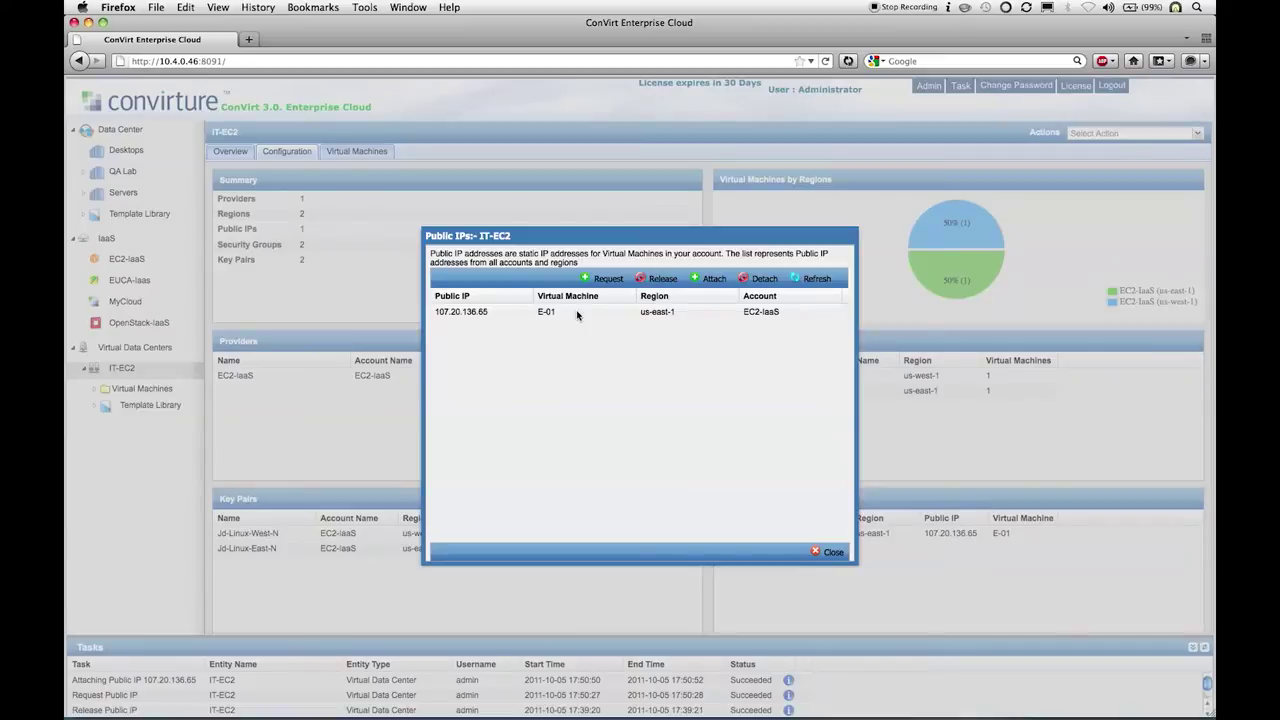
# Step: Close the Public IPs list and view VM E-01's configuration details
pyautogui.click(826, 553)
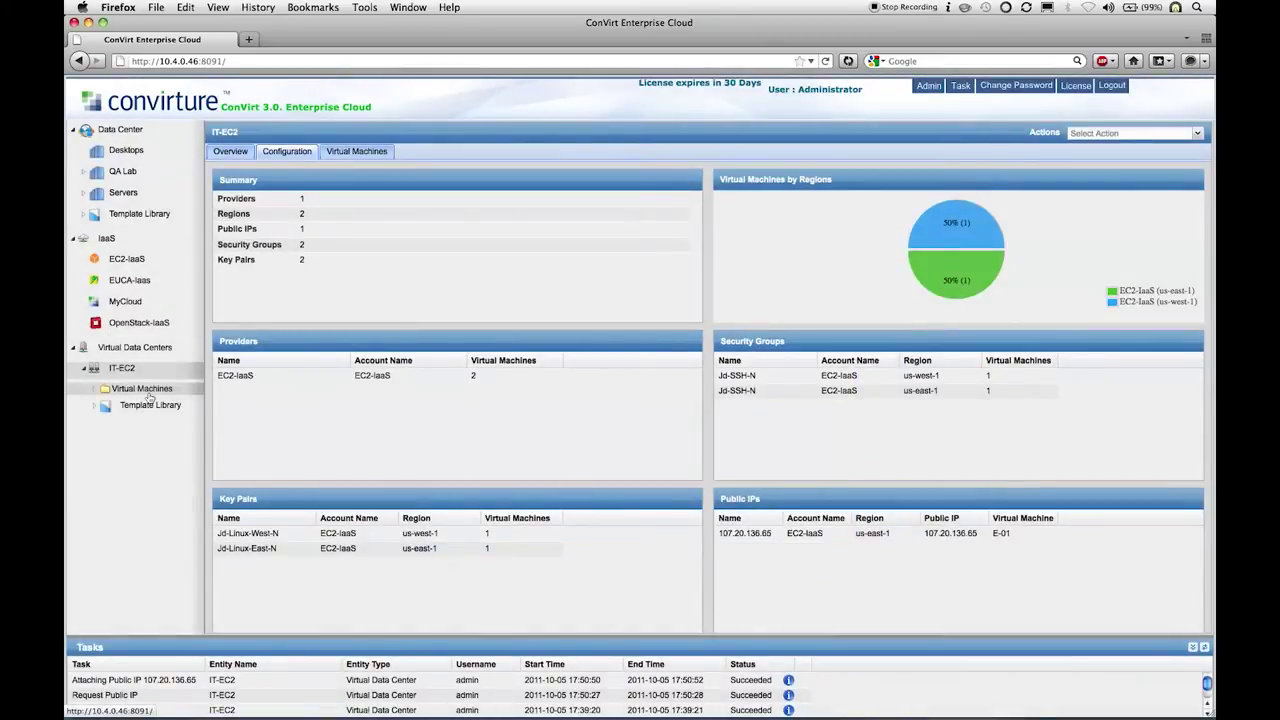
pyautogui.click(148, 393)
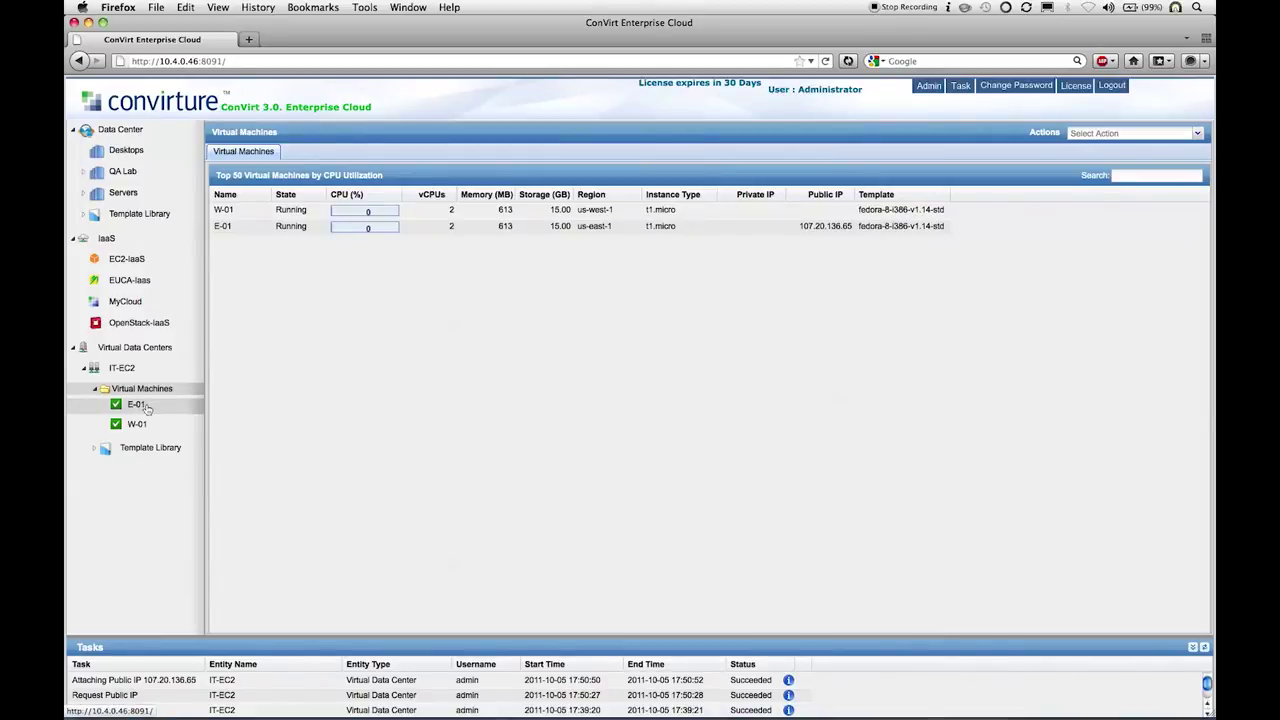
pyautogui.click(140, 405)
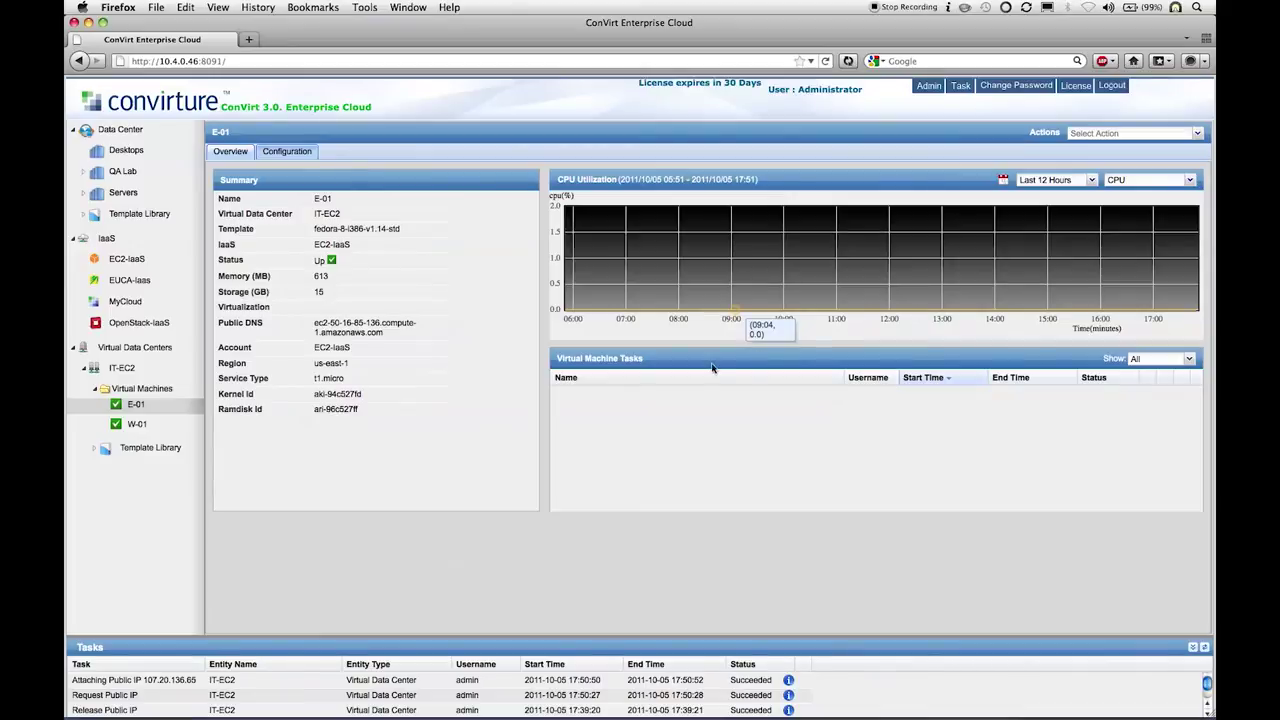
pyautogui.click(295, 155)
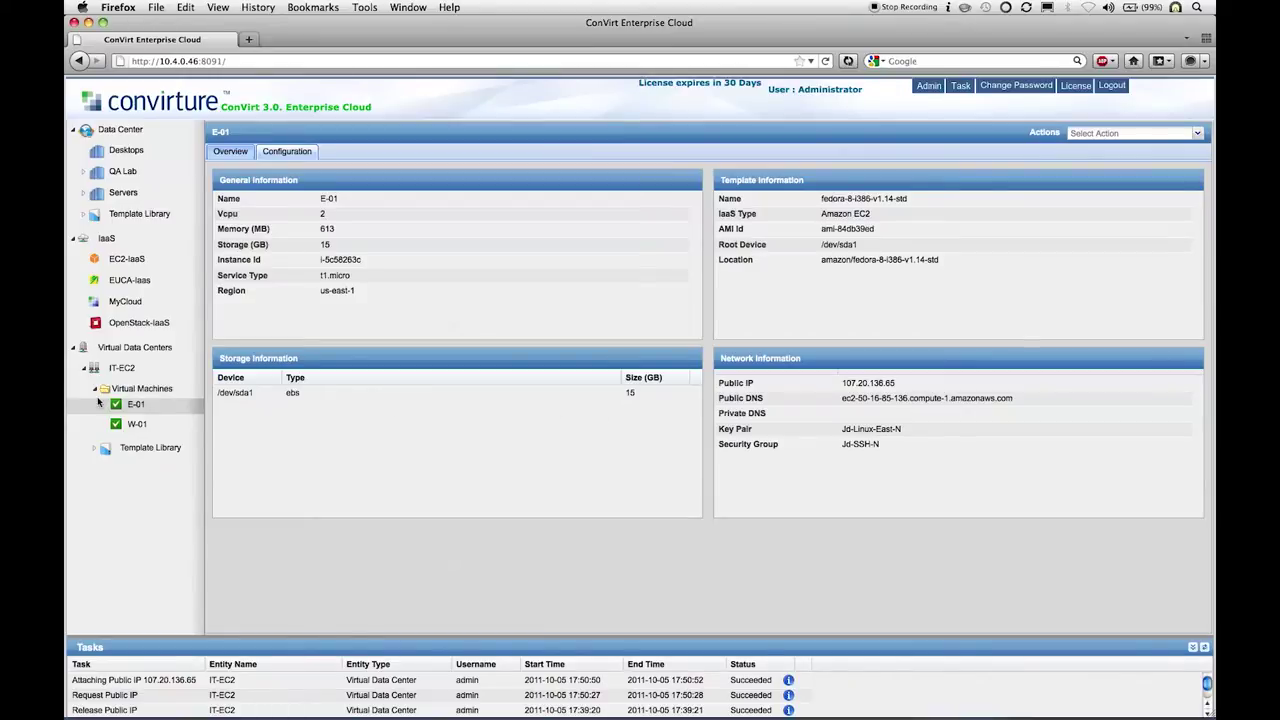
# Step: Glance at the IT-EC2 template library, collapse the VM list, and return to the IT-EC2 overview
pyautogui.click(124, 447)
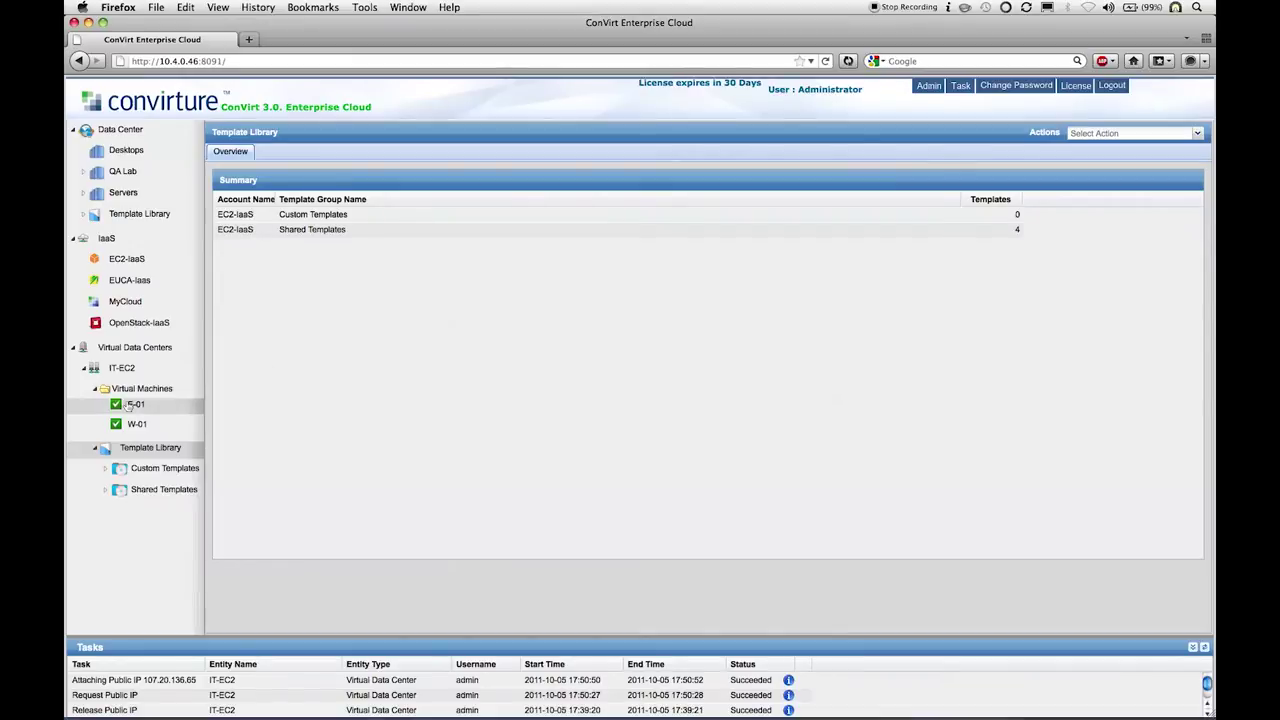
pyautogui.click(110, 404)
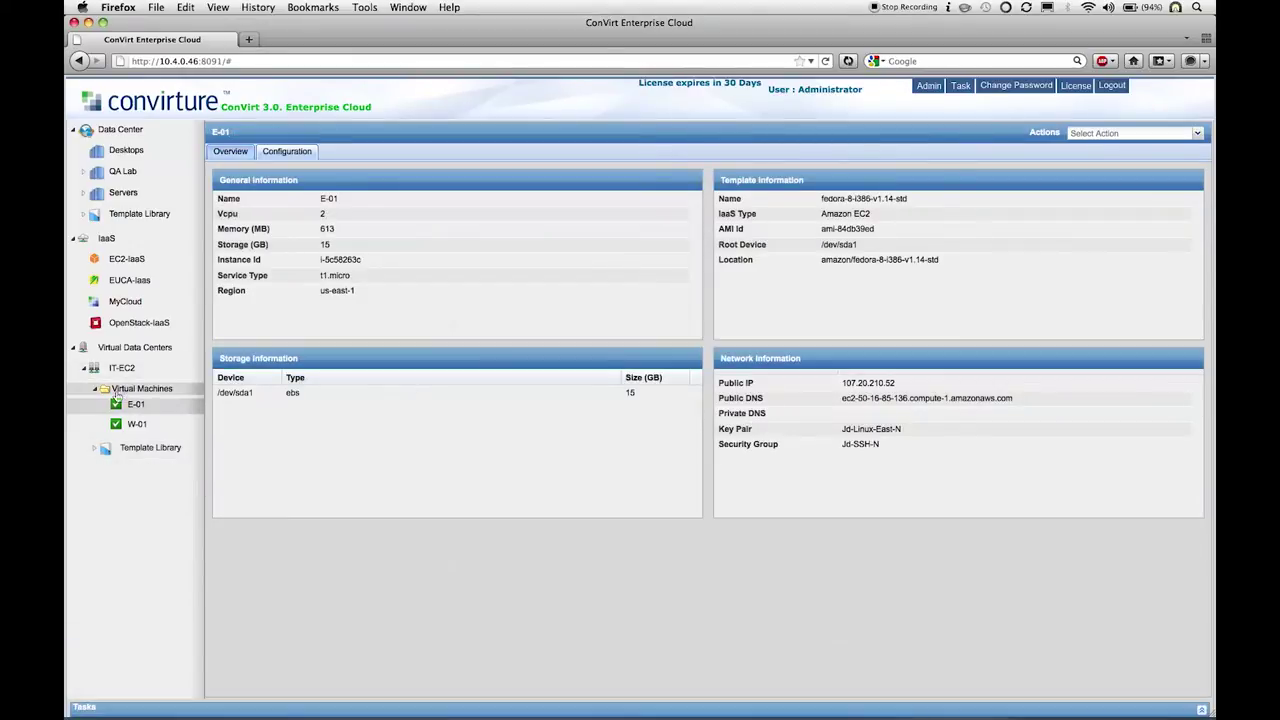
pyautogui.click(96, 390)
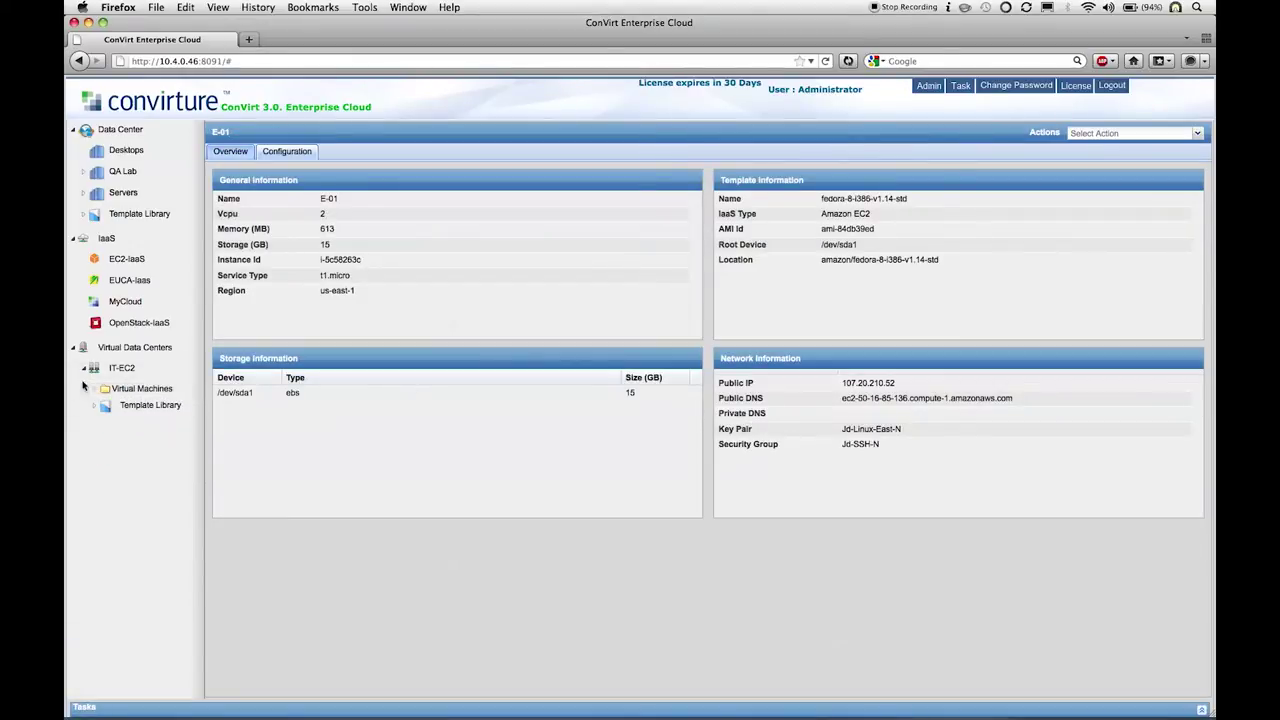
pyautogui.click(84, 370)
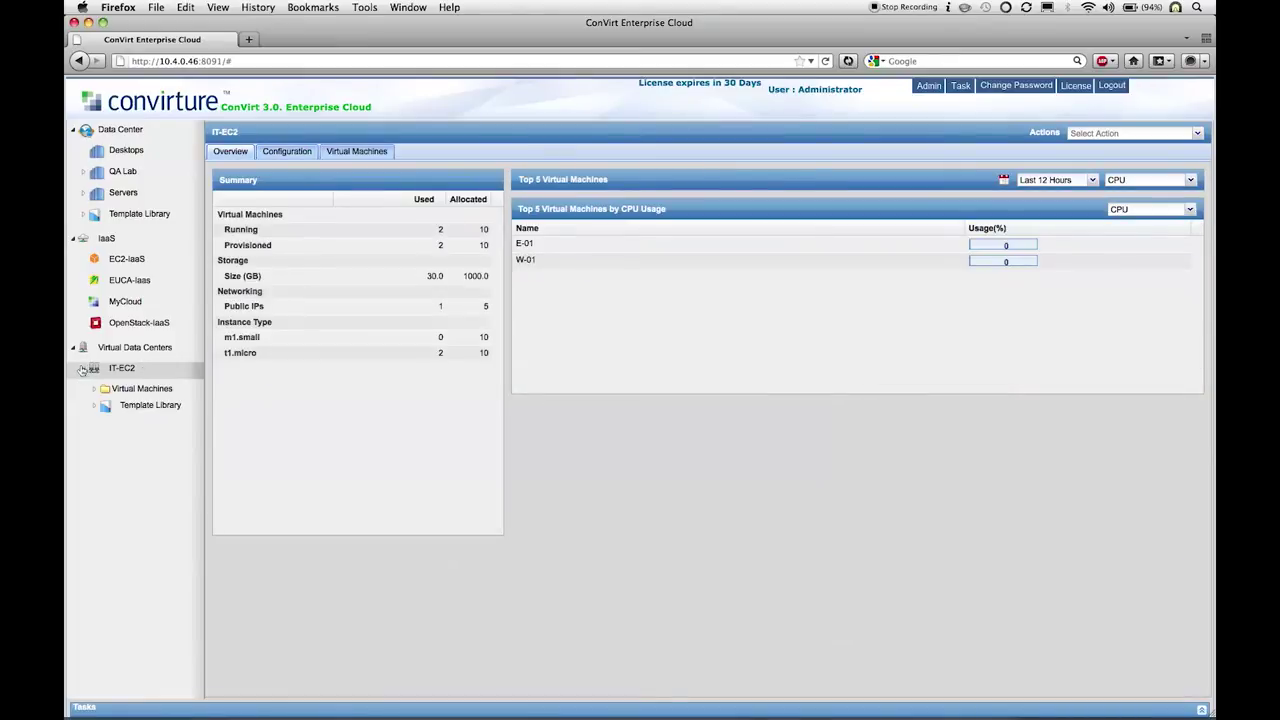
# Step: Start provisioning a new virtual data center on the MyCloud IaaS
pyautogui.click(84, 371)
pyautogui.rightClick(128, 349)
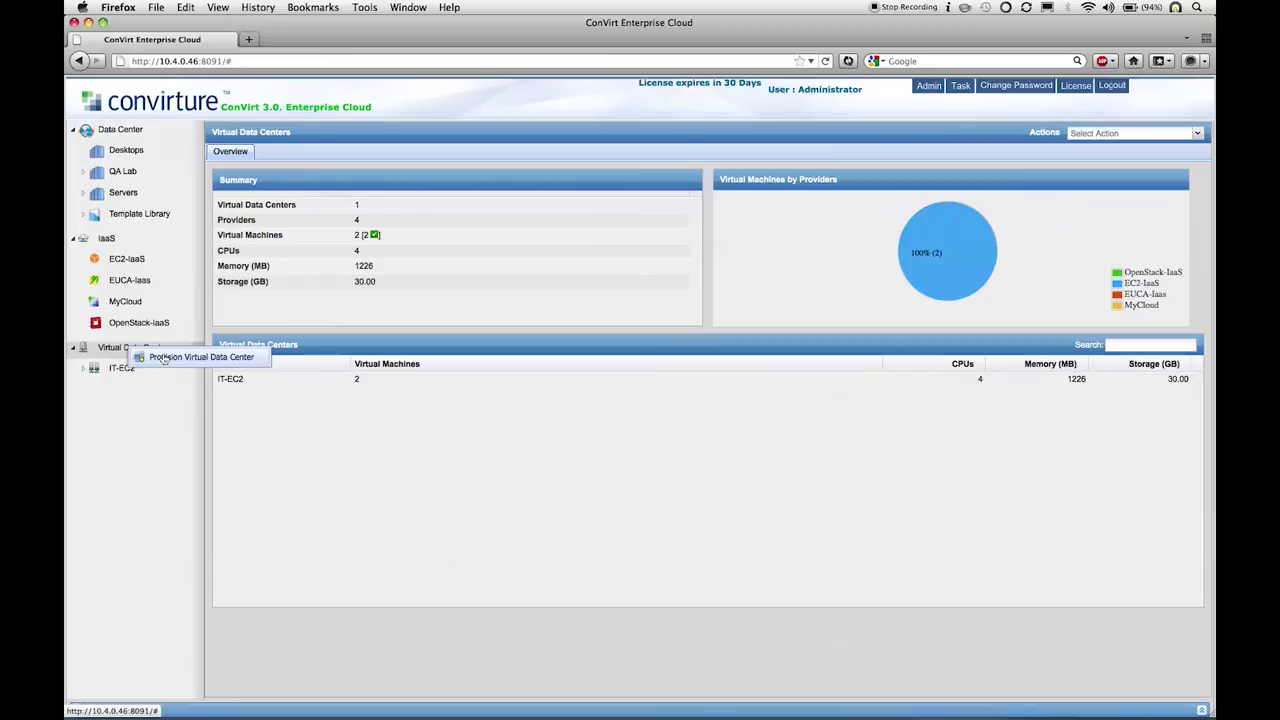
pyautogui.click(164, 359)
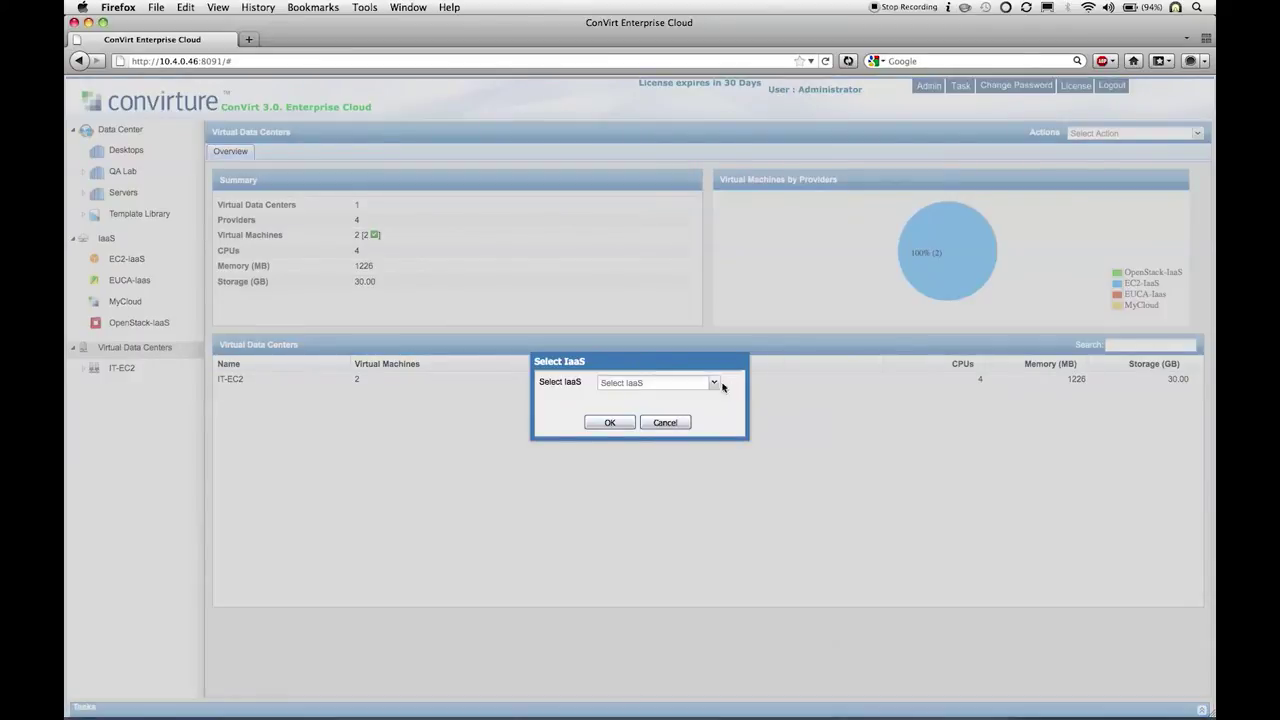
pyautogui.click(715, 383)
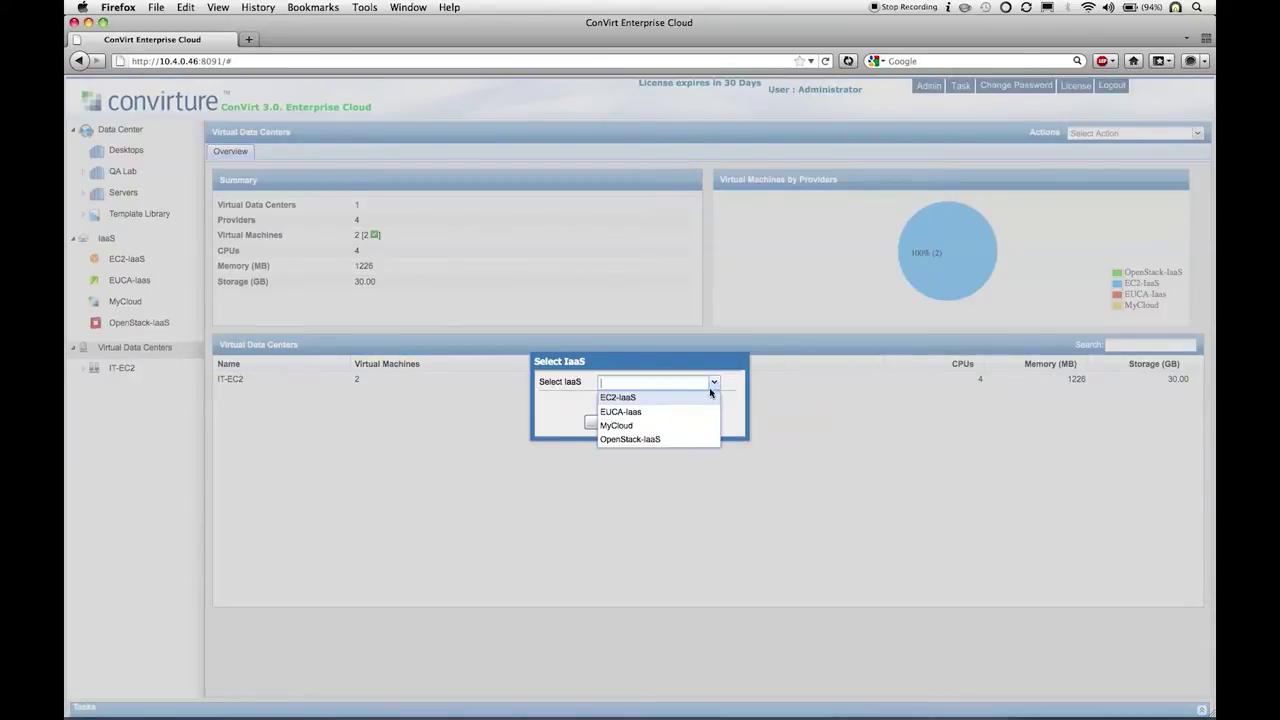
pyautogui.click(630, 425)
pyautogui.click(610, 423)
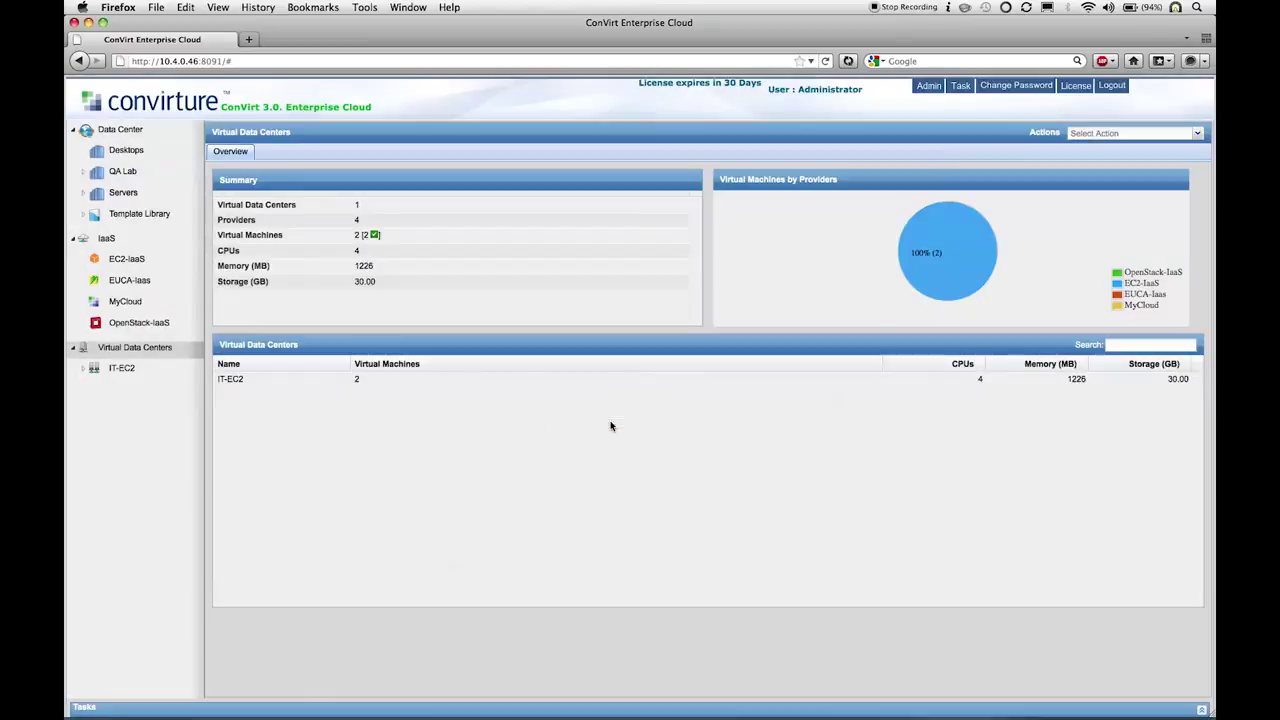
# Step: Name the data center DevelopmentLab with the description 'dev lab'
pyautogui.click(644, 307)
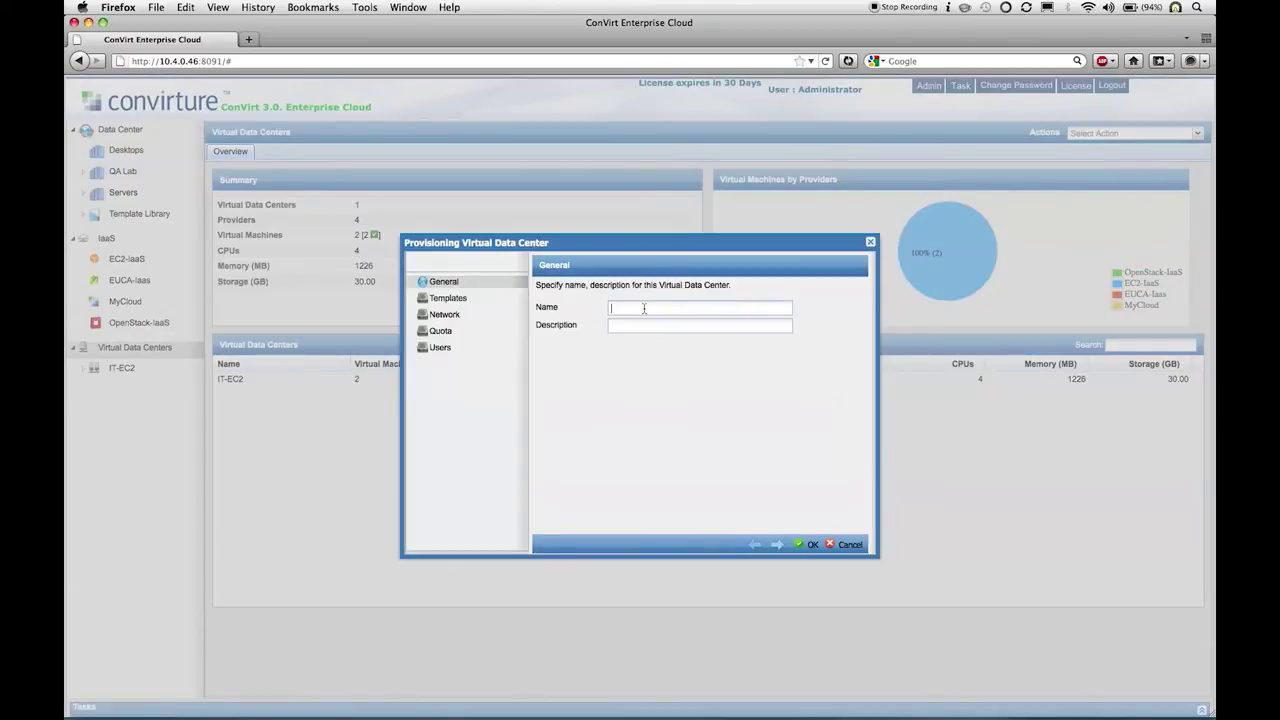
pyautogui.write('DevelopmentLab')
pyautogui.click(634, 325)
pyautogui.write('dev lab')
pyautogui.click(510, 304)
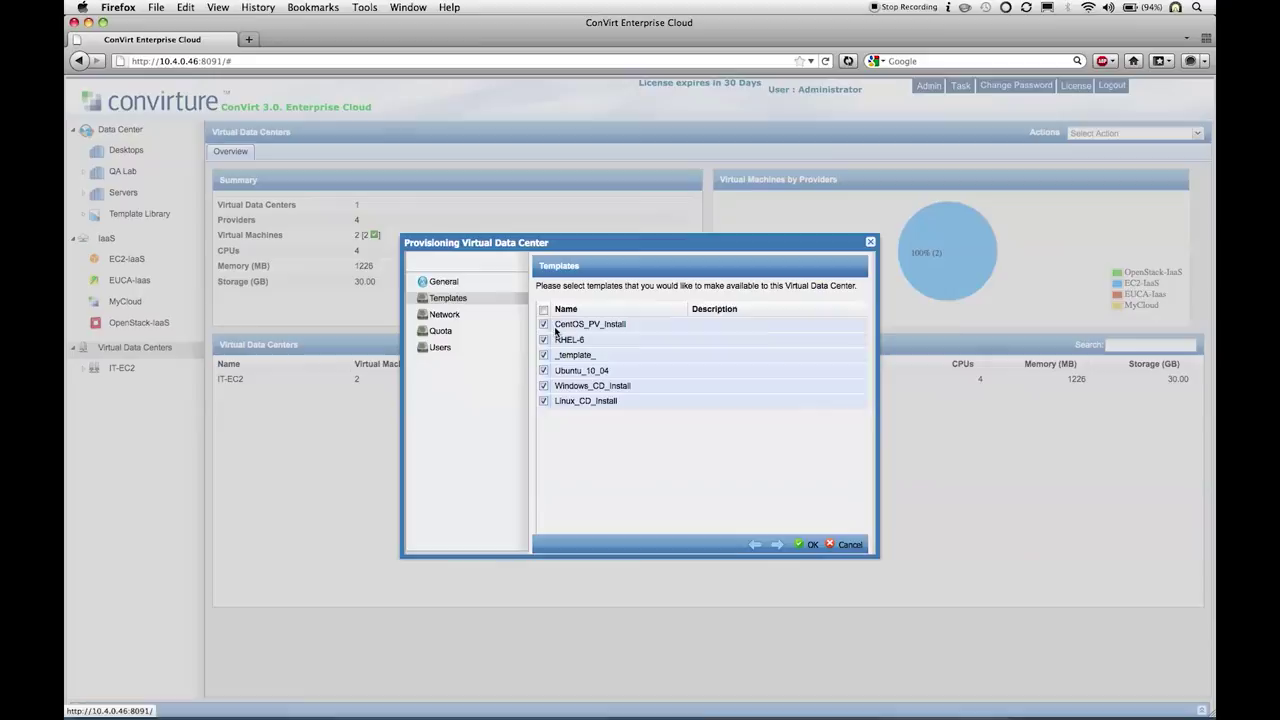
# Step: Exclude the _template_, Ubuntu_10_04, Windows_CD_Install and Linux_CD_Install templates
pyautogui.click(544, 355)
pyautogui.click(544, 370)
pyautogui.click(544, 386)
pyautogui.click(544, 401)
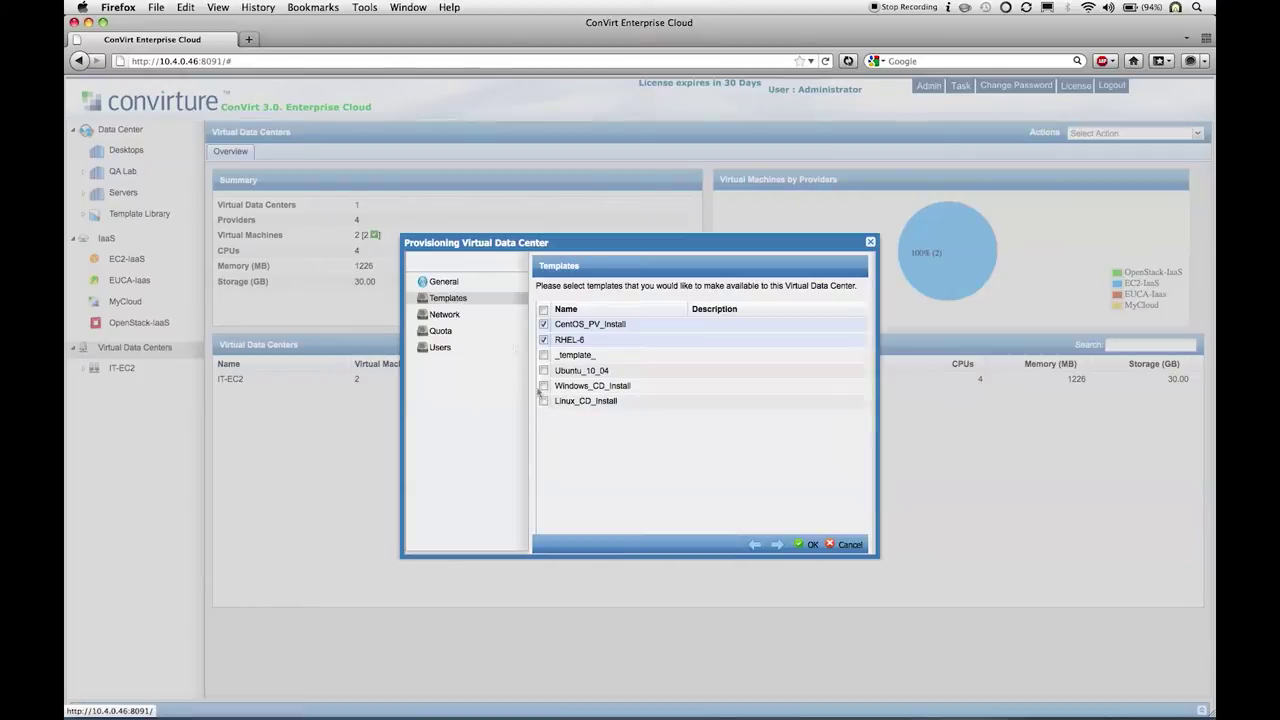
# Step: Allow the data center to create additional private networks
pyautogui.click(497, 317)
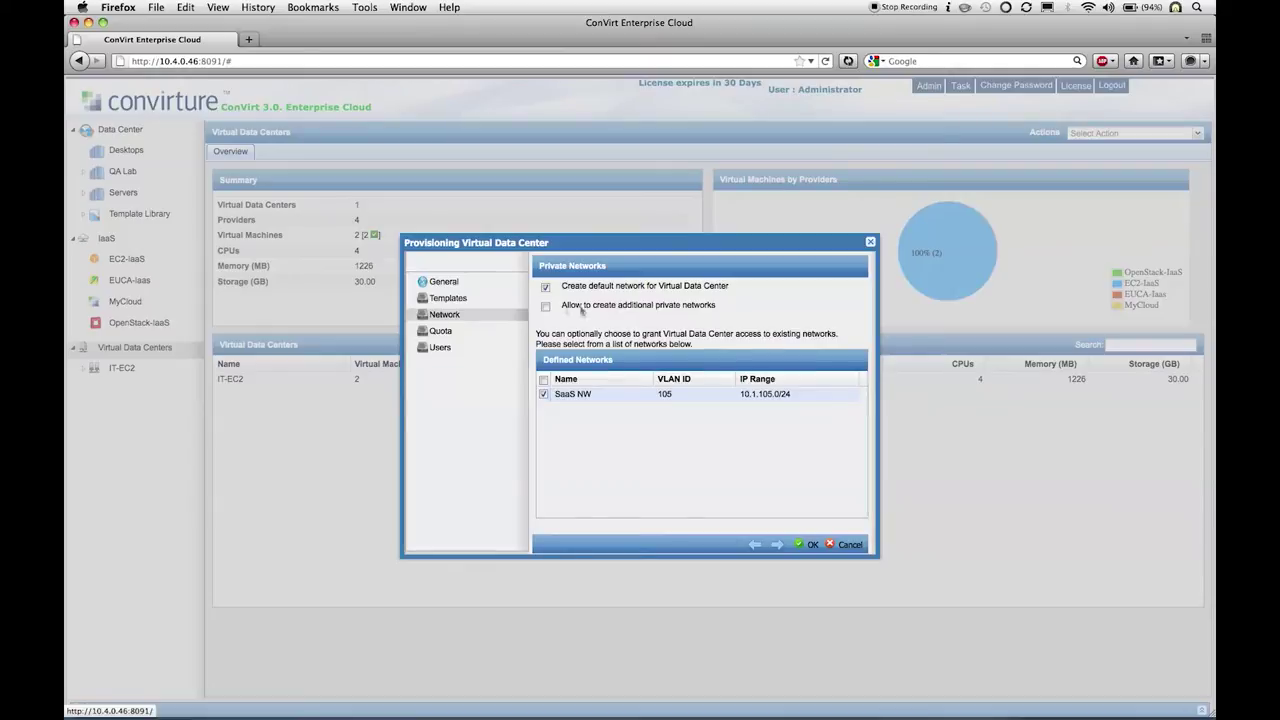
pyautogui.click(545, 306)
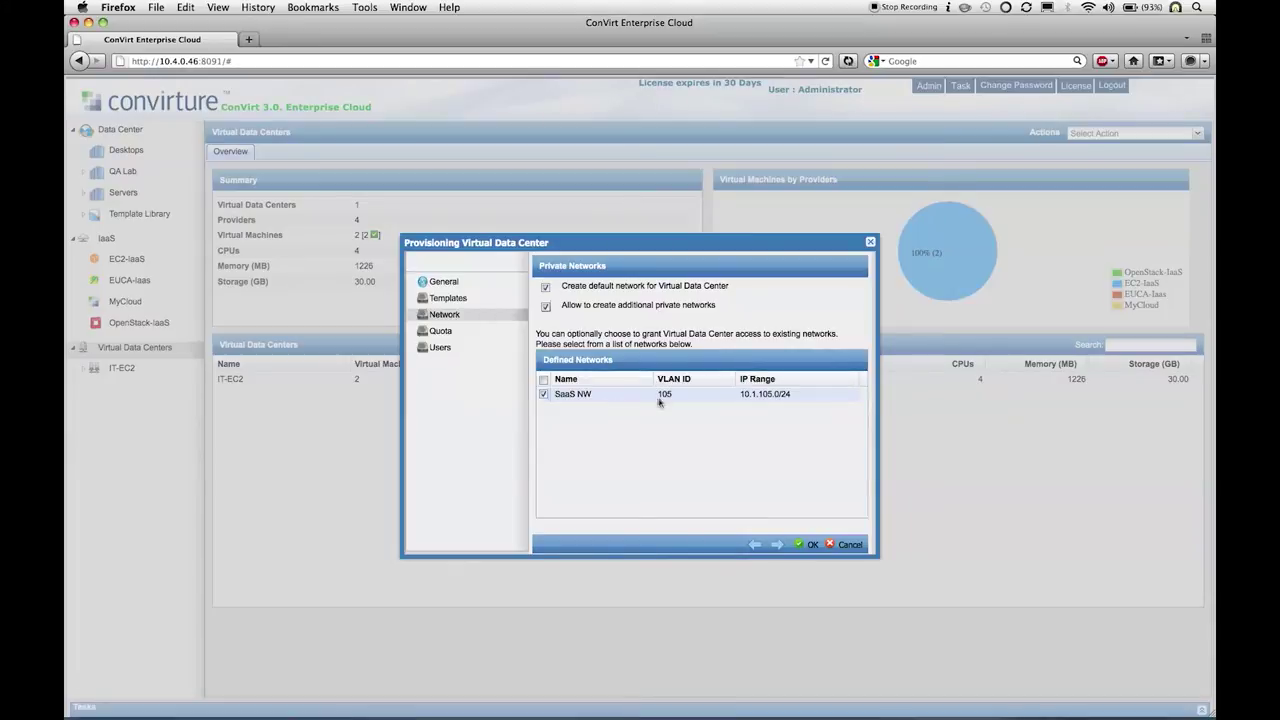
pyautogui.click(497, 338)
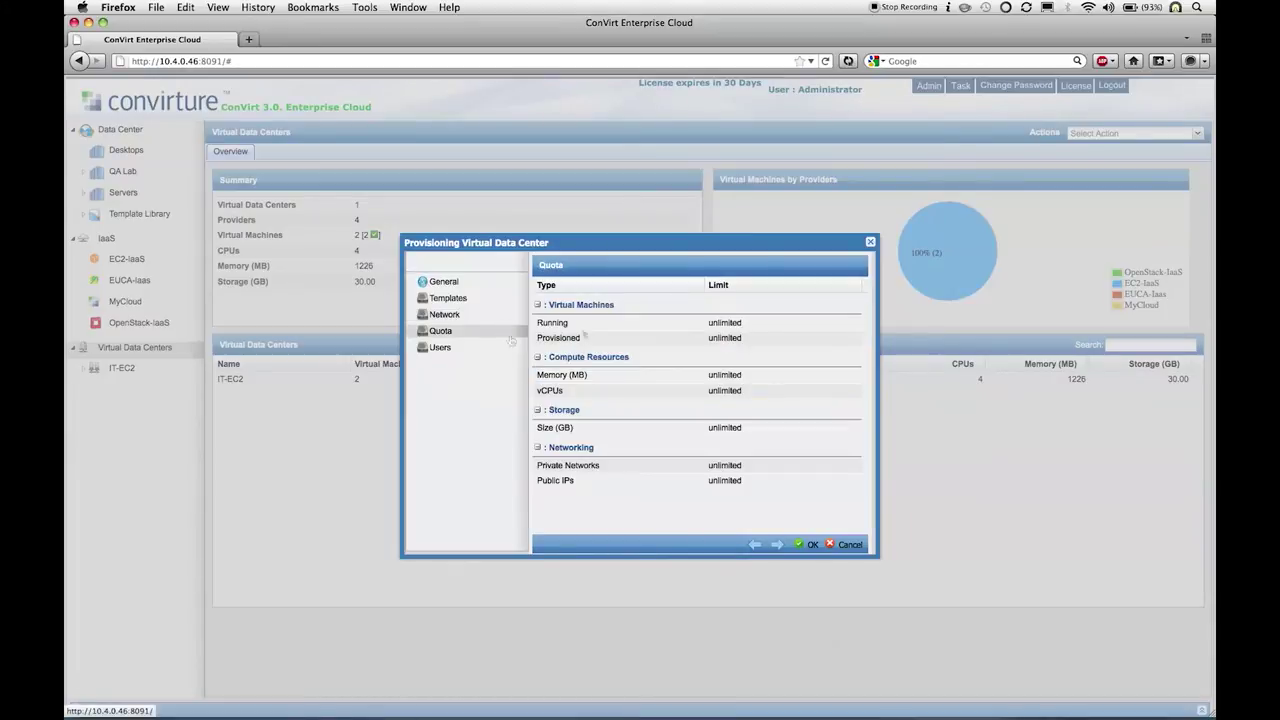
# Step: Set the Running VM limit to 5, Provisioned to 10 and Memory to 2000 MB
pyautogui.click(744, 324)
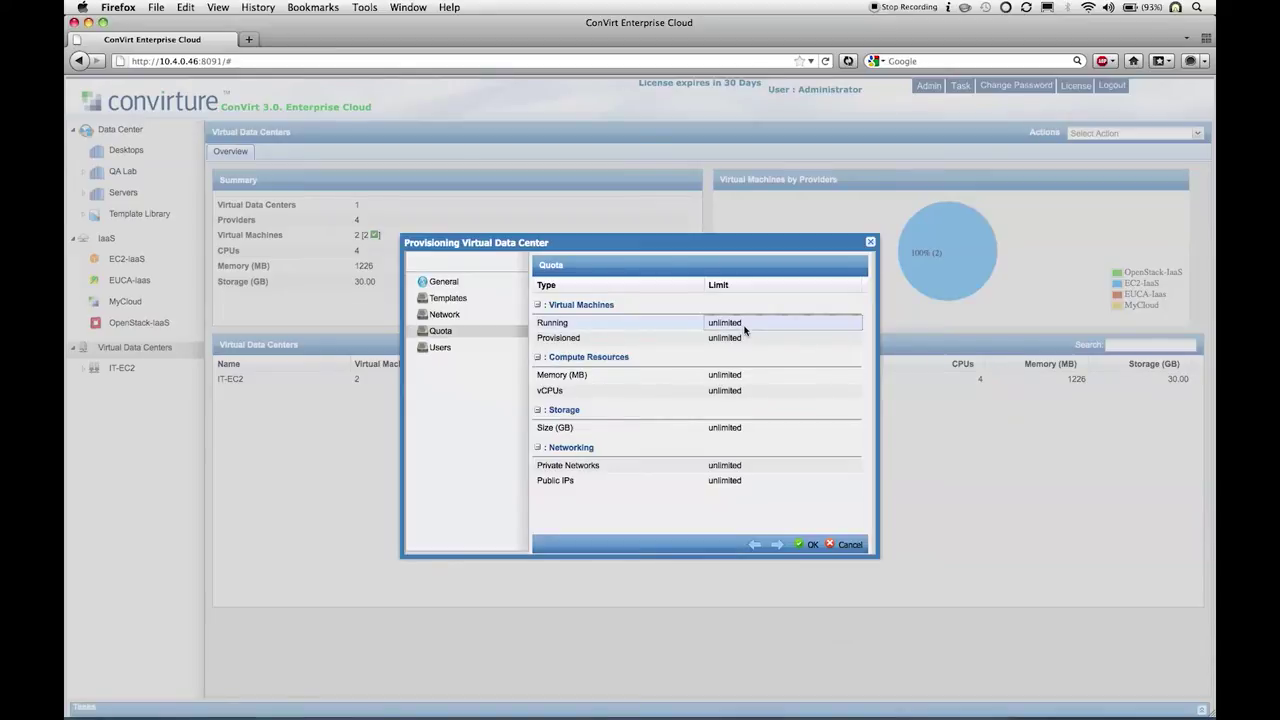
pyautogui.click(744, 324)
pyautogui.write('5')
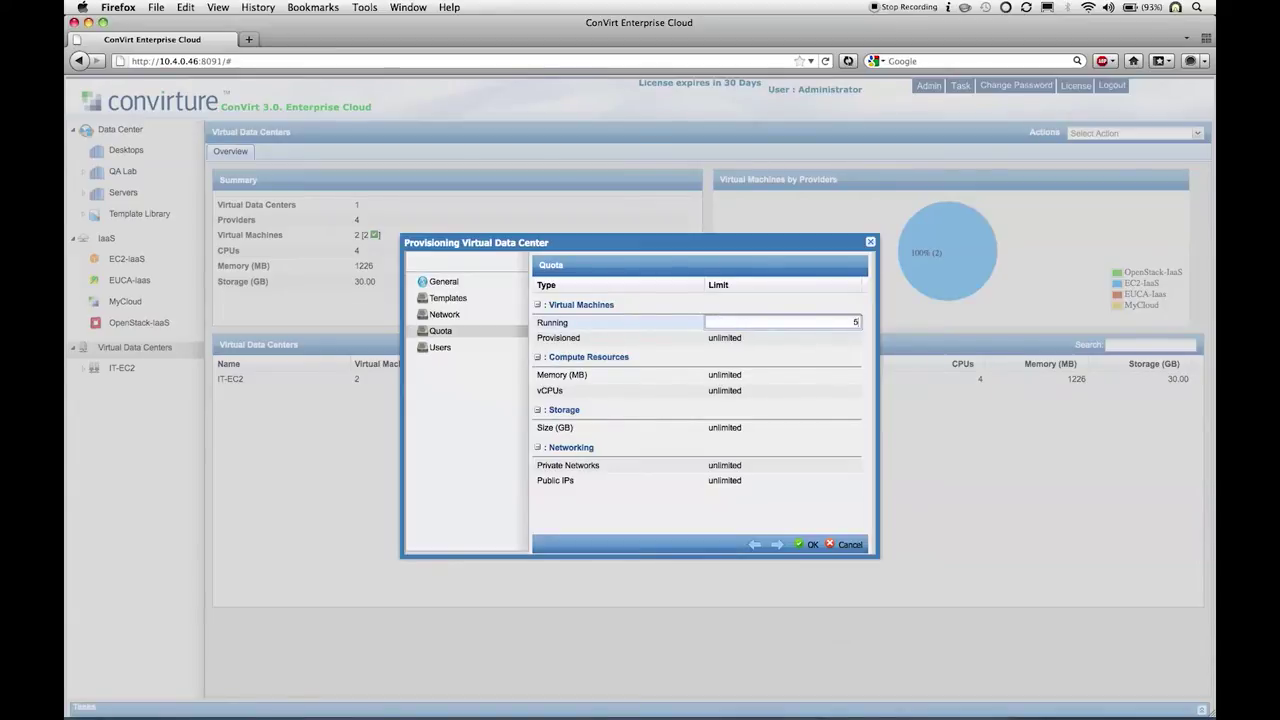
pyautogui.press('Tab')
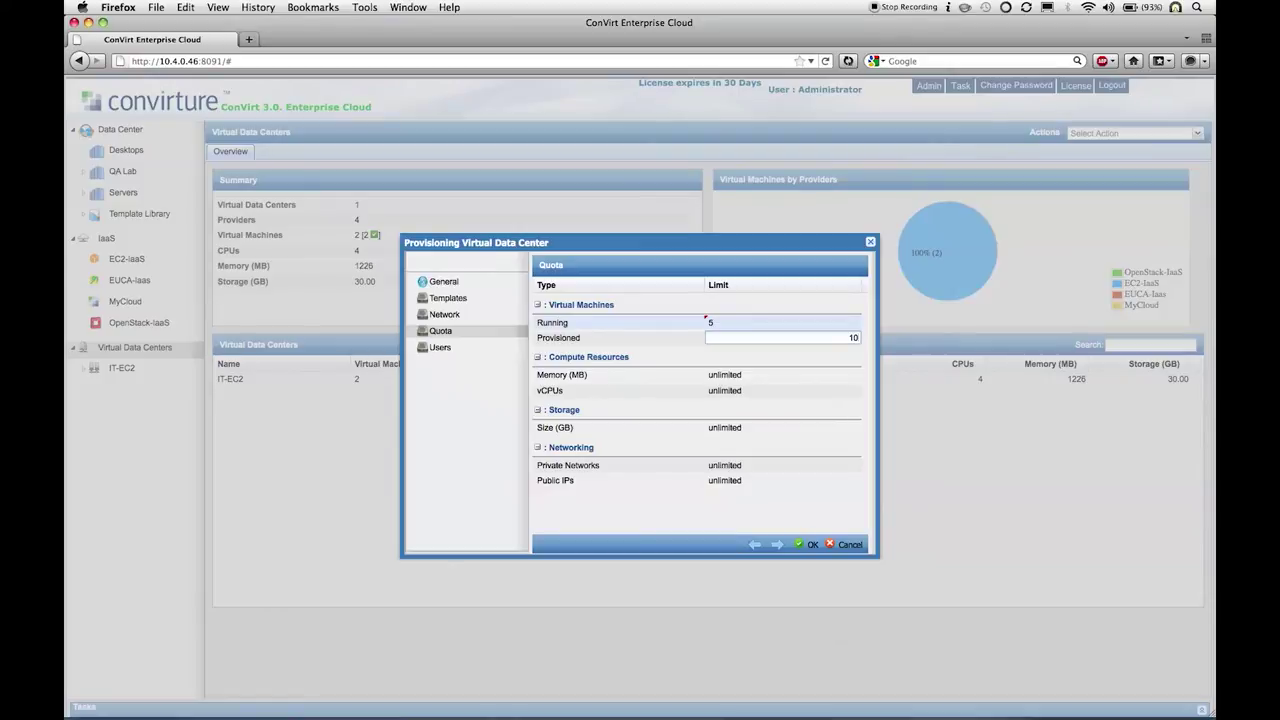
pyautogui.press('Tab')
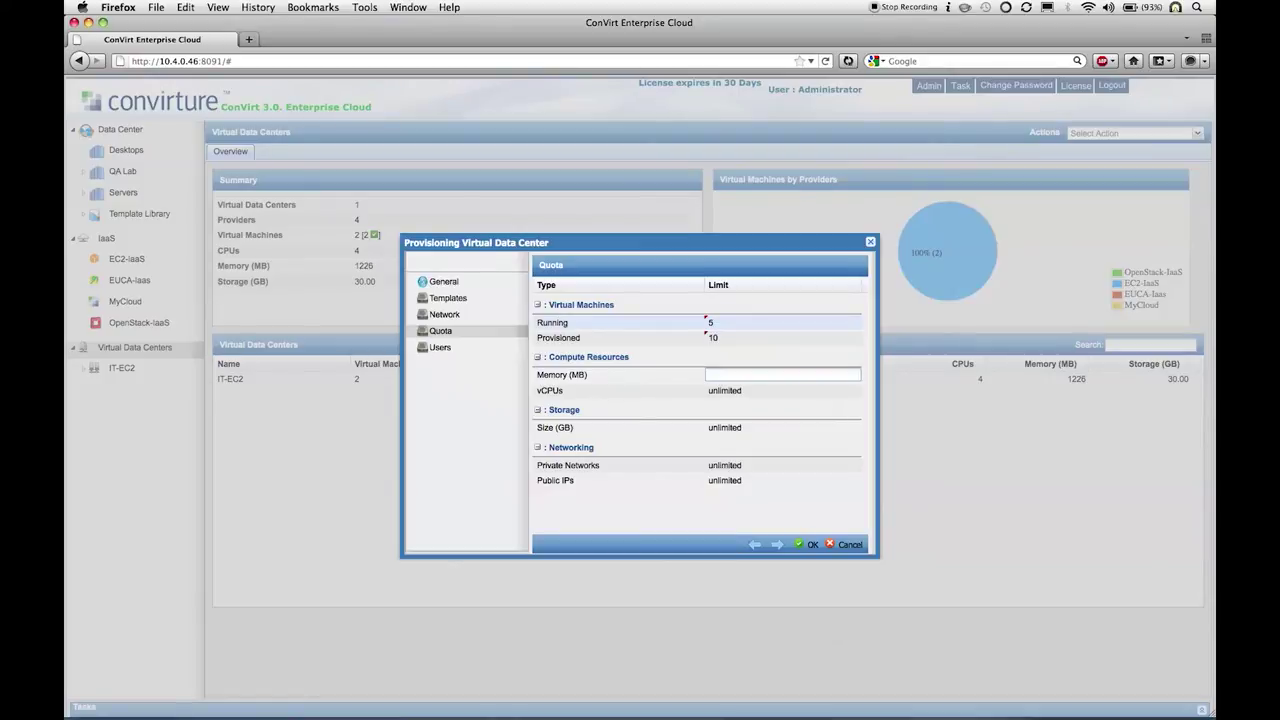
pyautogui.press('Tab')
# Step: Set limits of 20 vCPUs, 20 GB storage, 2 private networks and 2 public IPs
pyautogui.write('20')
pyautogui.press('Tab')
pyautogui.write('20')
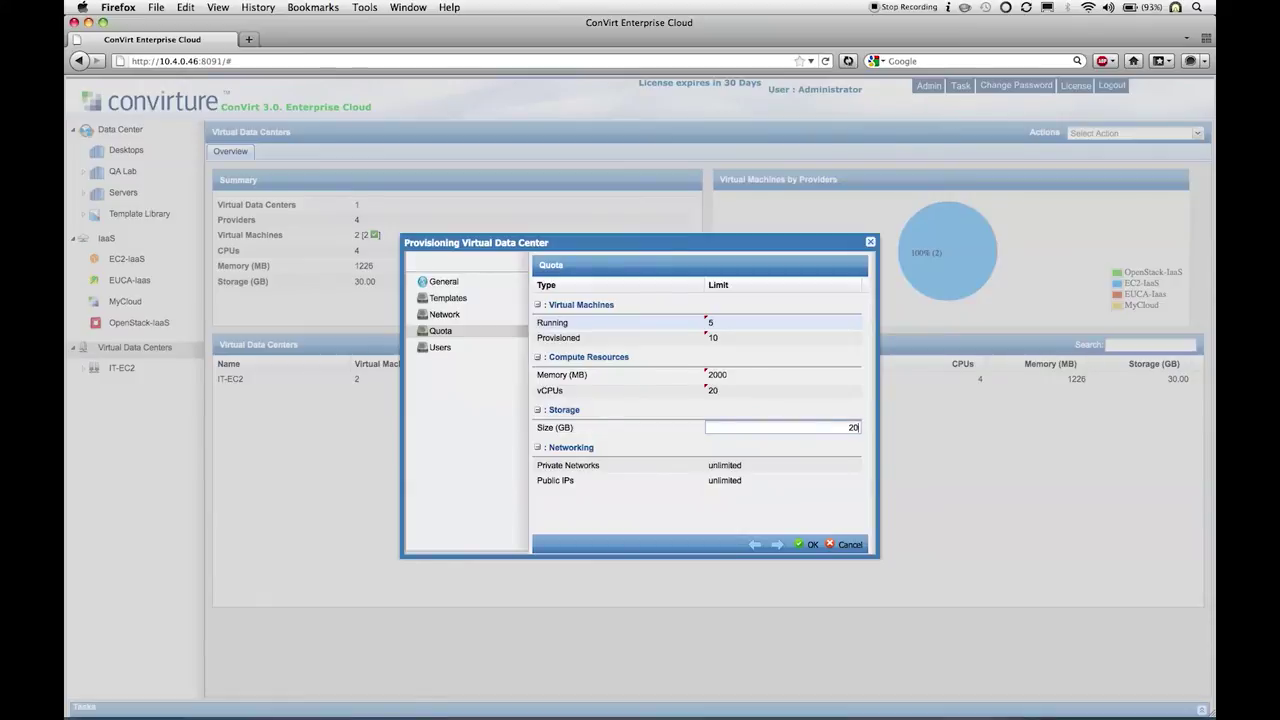
pyautogui.press('Tab')
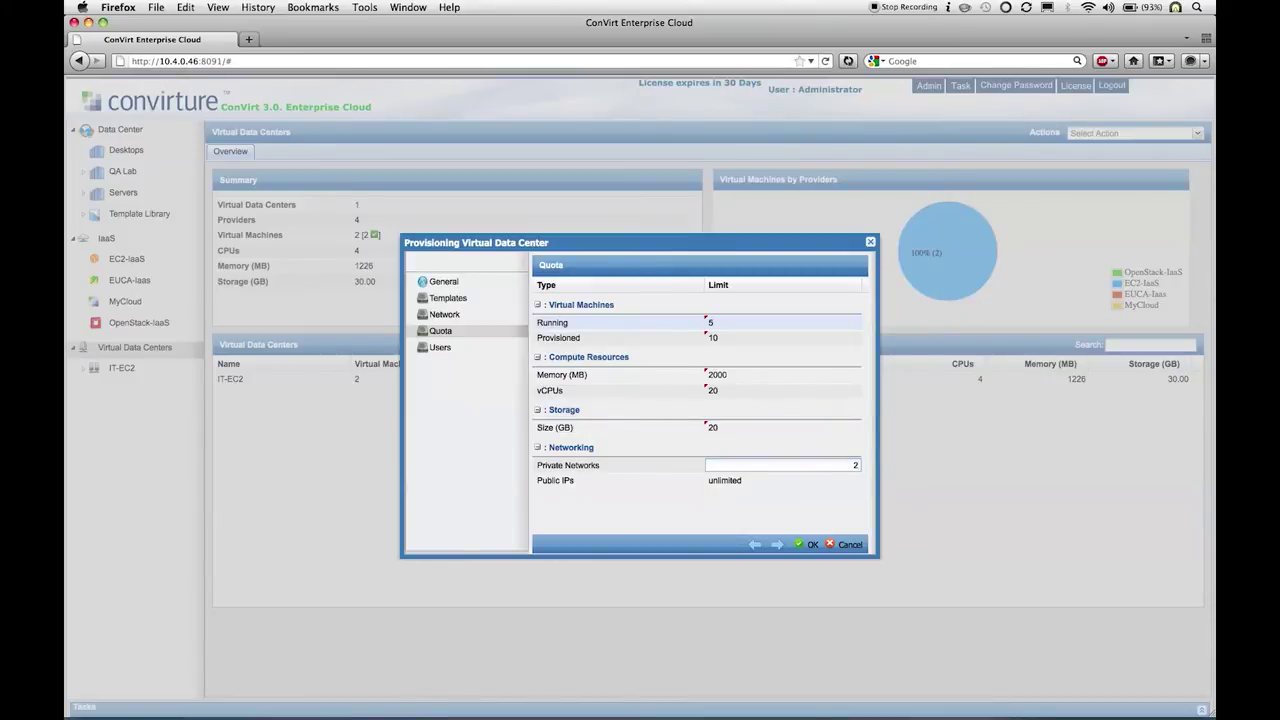
pyautogui.press('Tab')
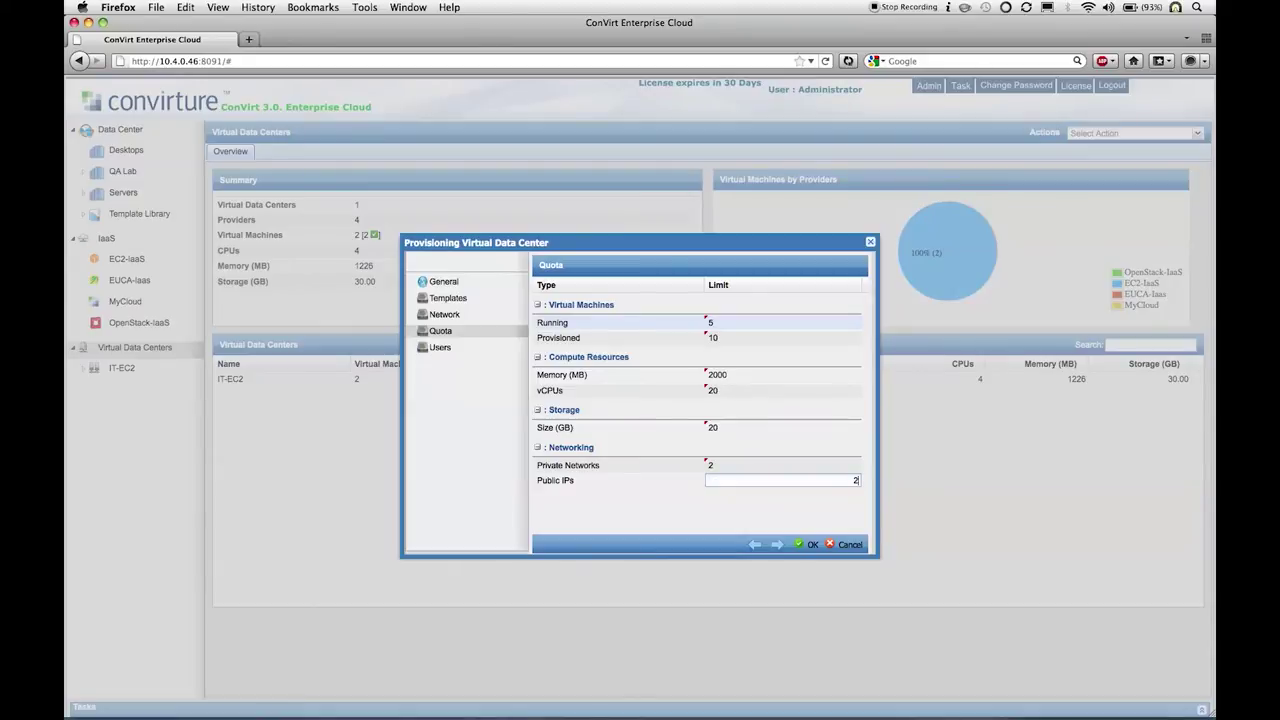
pyautogui.write('2')
pyautogui.press('Tab')
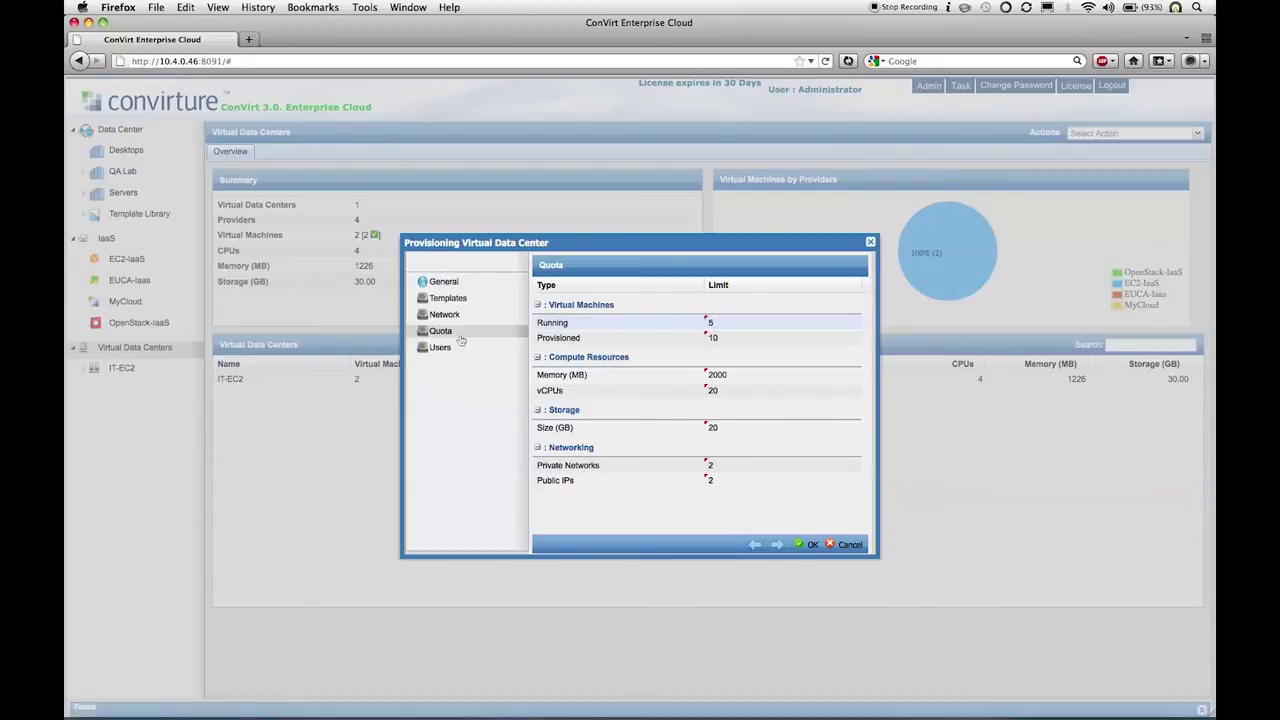
pyautogui.click(460, 348)
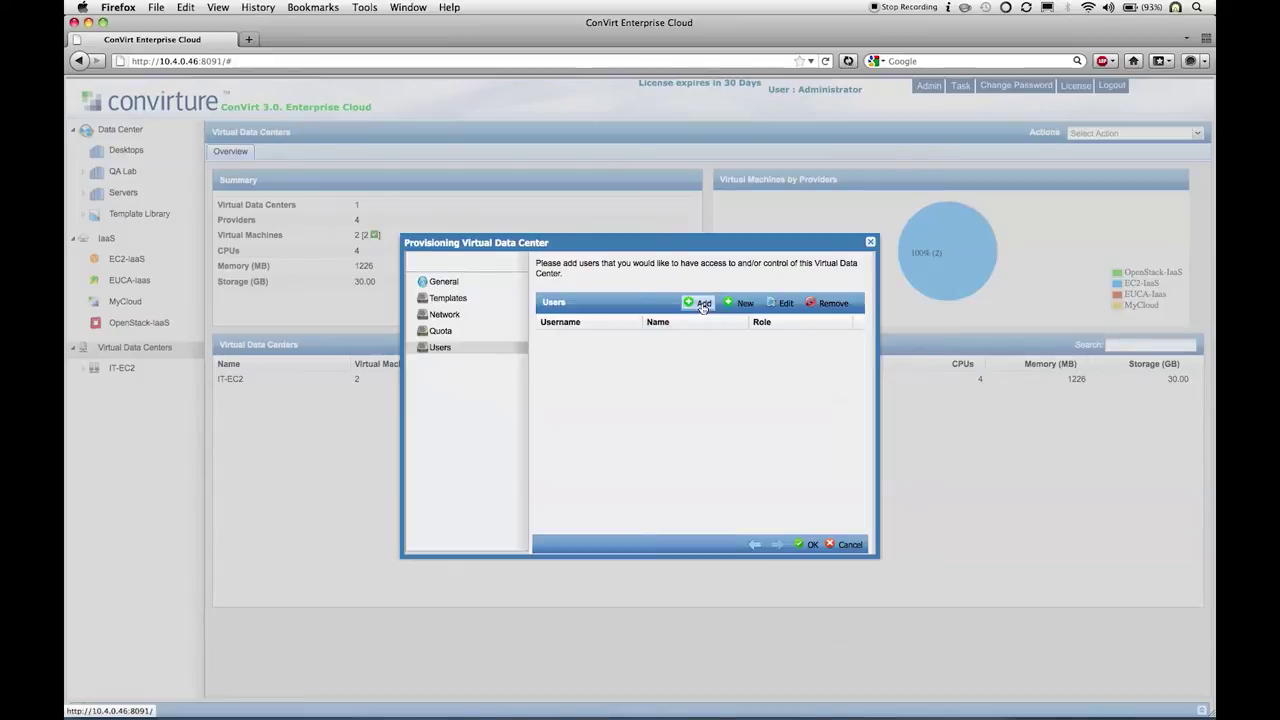
# Step: Create a new user, entering the username, name, password and e-mail address
pyautogui.click(738, 305)
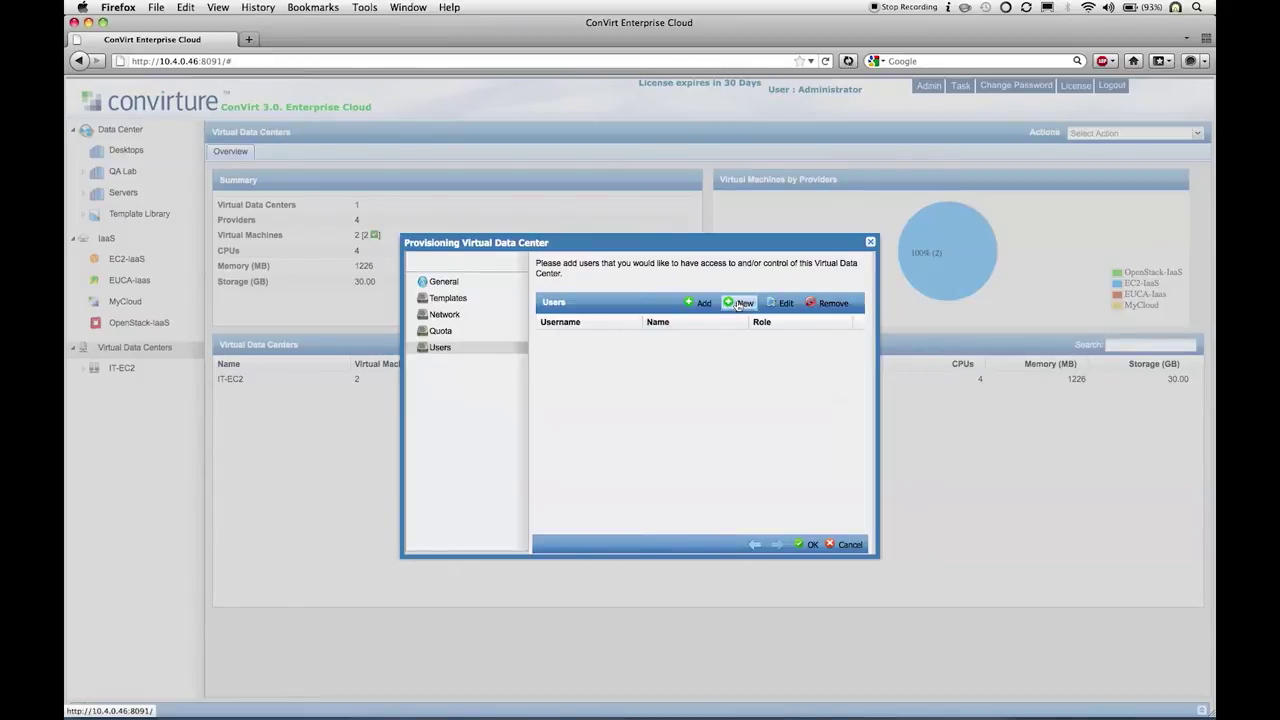
pyautogui.click(655, 303)
pyautogui.write('deve')
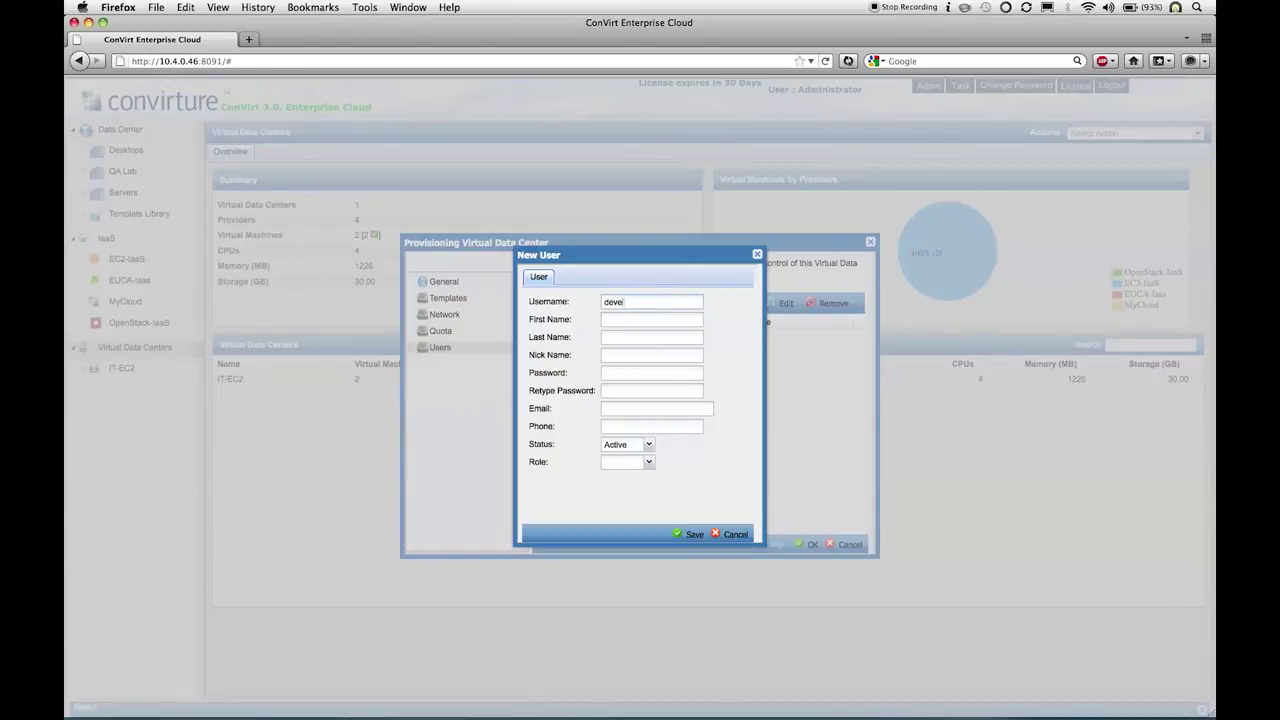
pyautogui.write('lopmentmanager')
pyautogui.write('doe')
pyautogui.write('joe')
pyautogui.click(650, 373)
pyautogui.press('Tab')
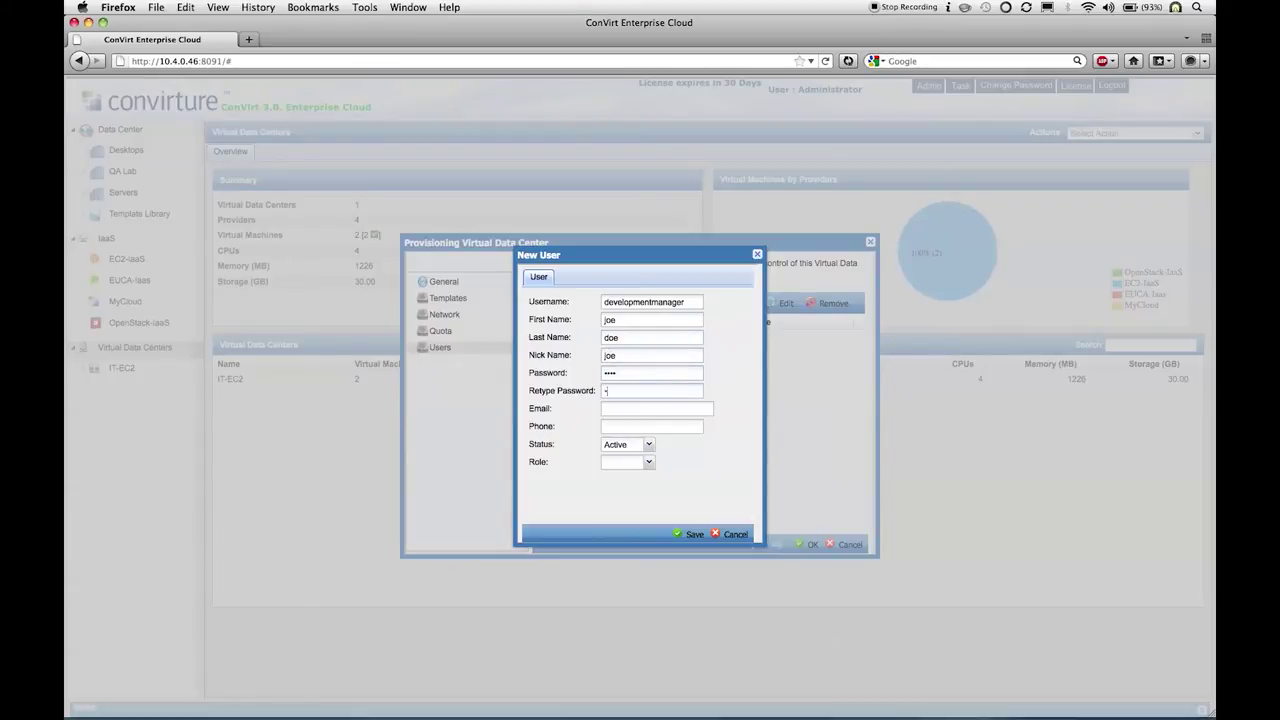
pyautogui.write('joe')
pyautogui.write('@joe.com')
pyautogui.write('1111')
# Step: Give the new user the Operator role and save the account
pyautogui.click(649, 463)
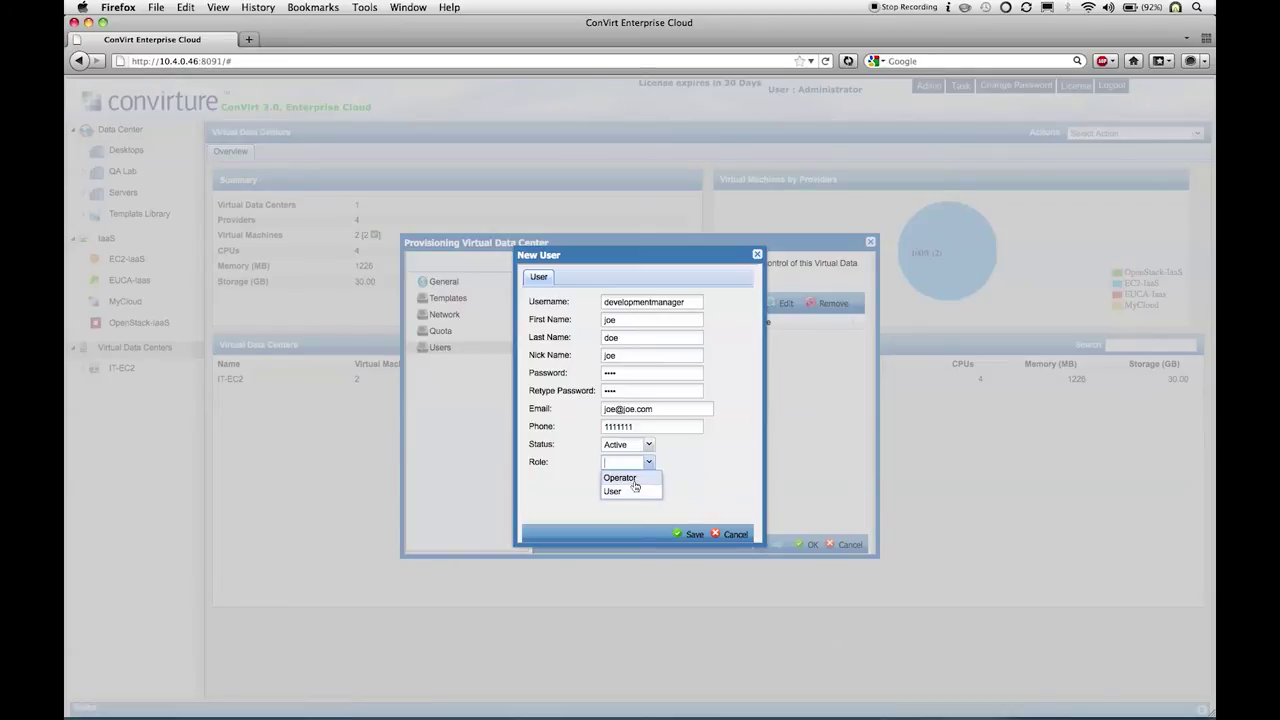
pyautogui.click(635, 484)
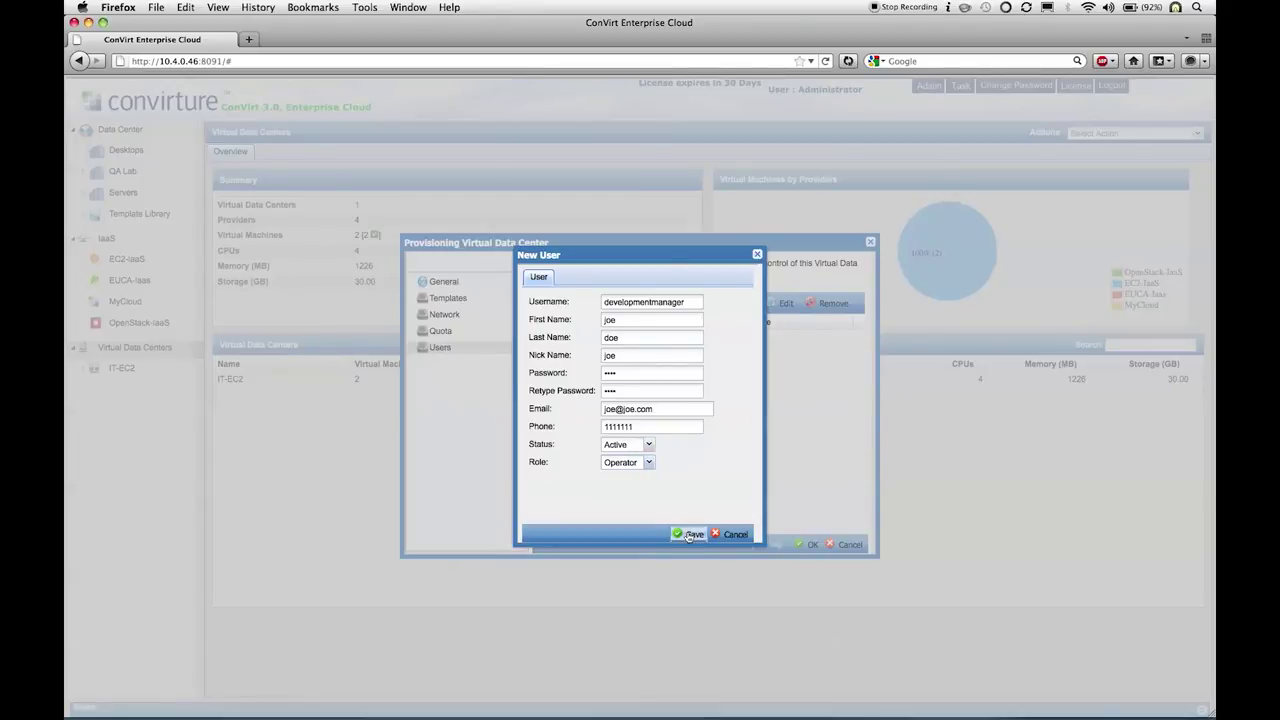
pyautogui.click(689, 535)
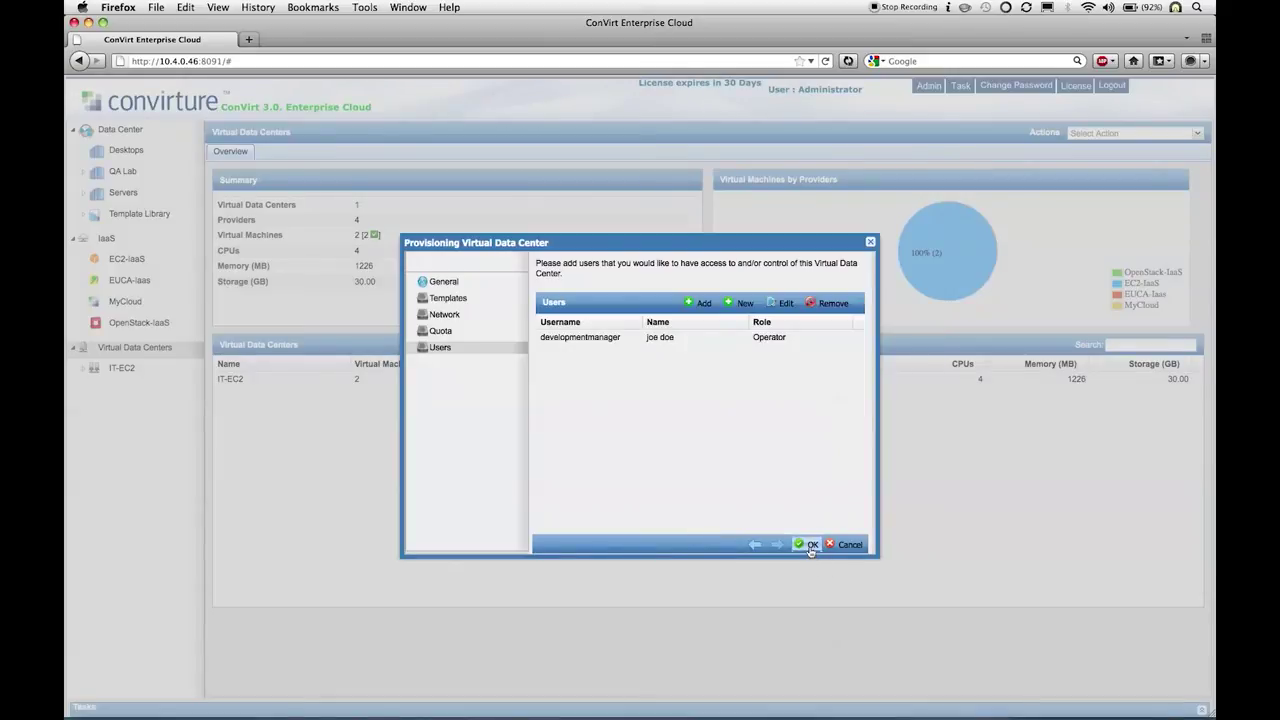
# Step: Confirm creation of DevelopmentLab, dismiss the success message, and open its overview
pyautogui.click(810, 545)
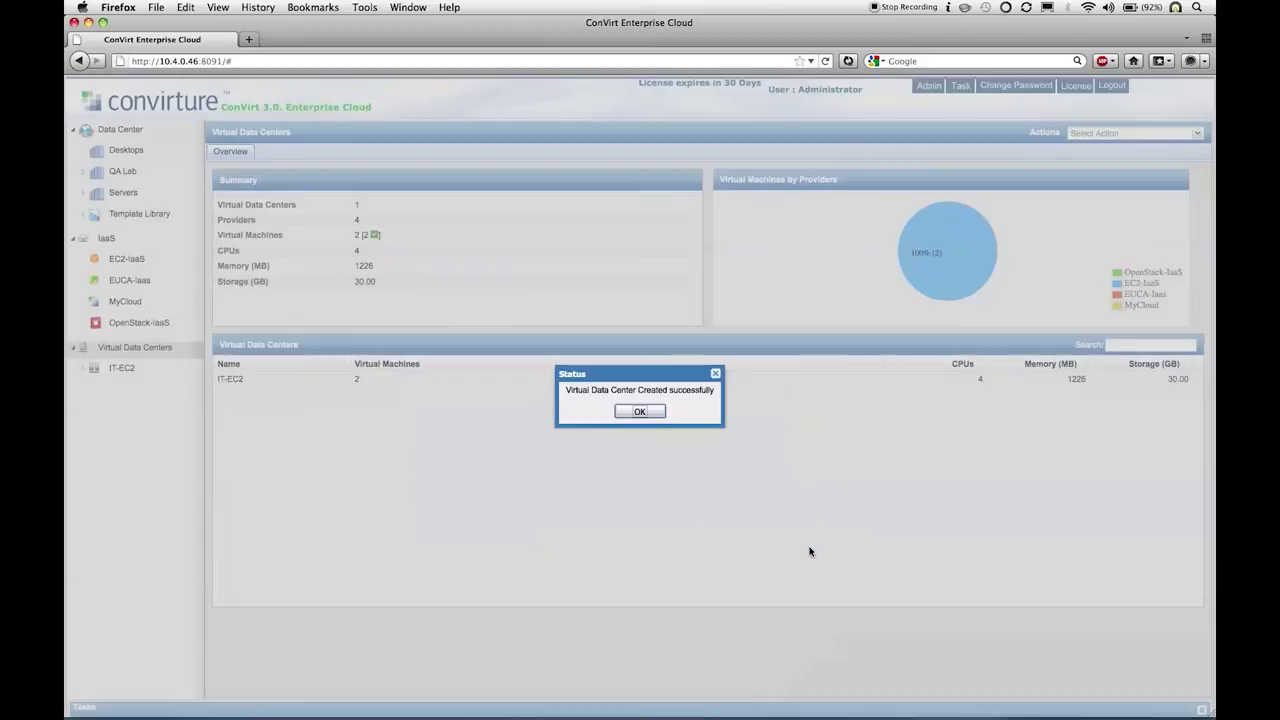
pyautogui.click(640, 412)
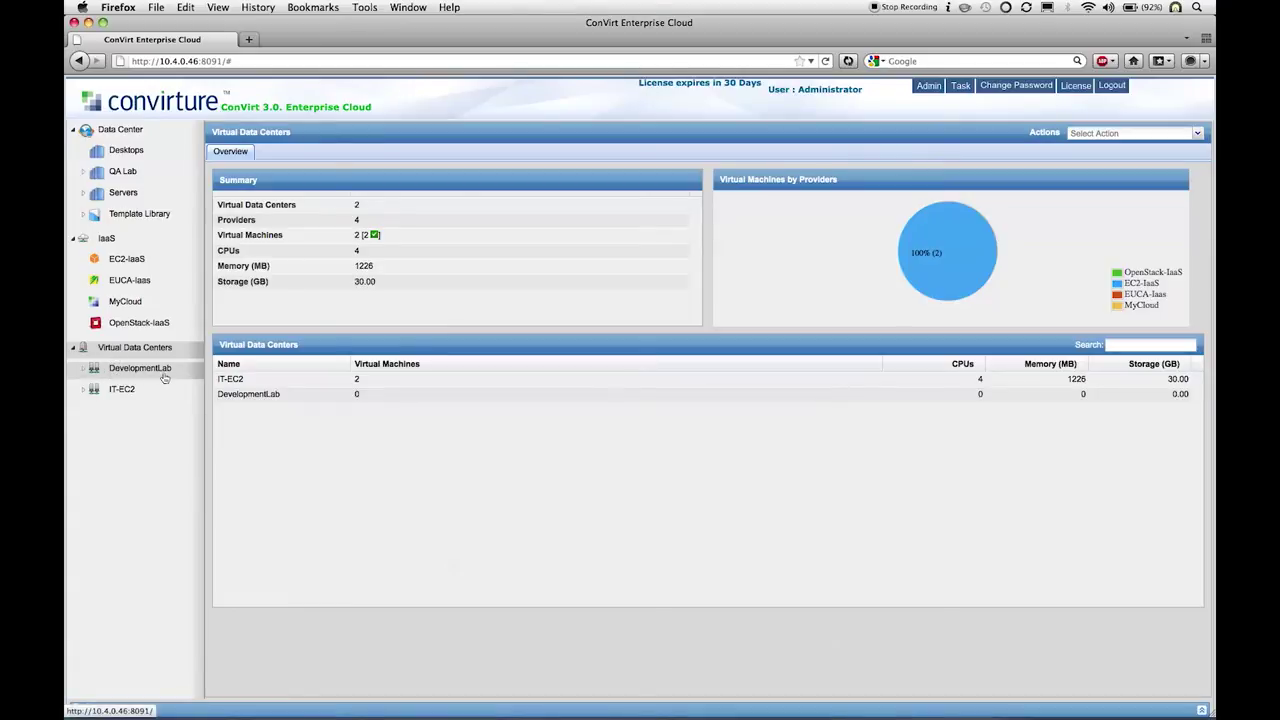
pyautogui.click(81, 371)
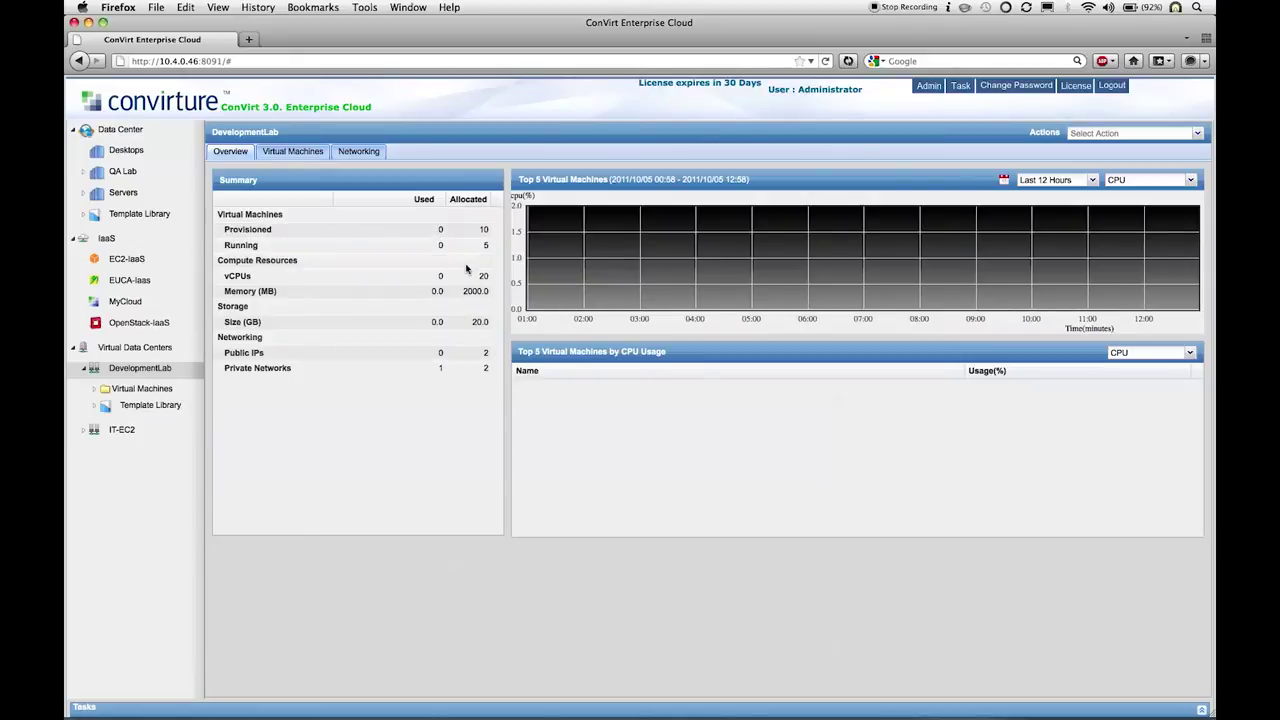
# Step: Check DevelopmentLab's Networking tab, then view MyCloud's allocations to DevelopmentLab
pyautogui.click(356, 154)
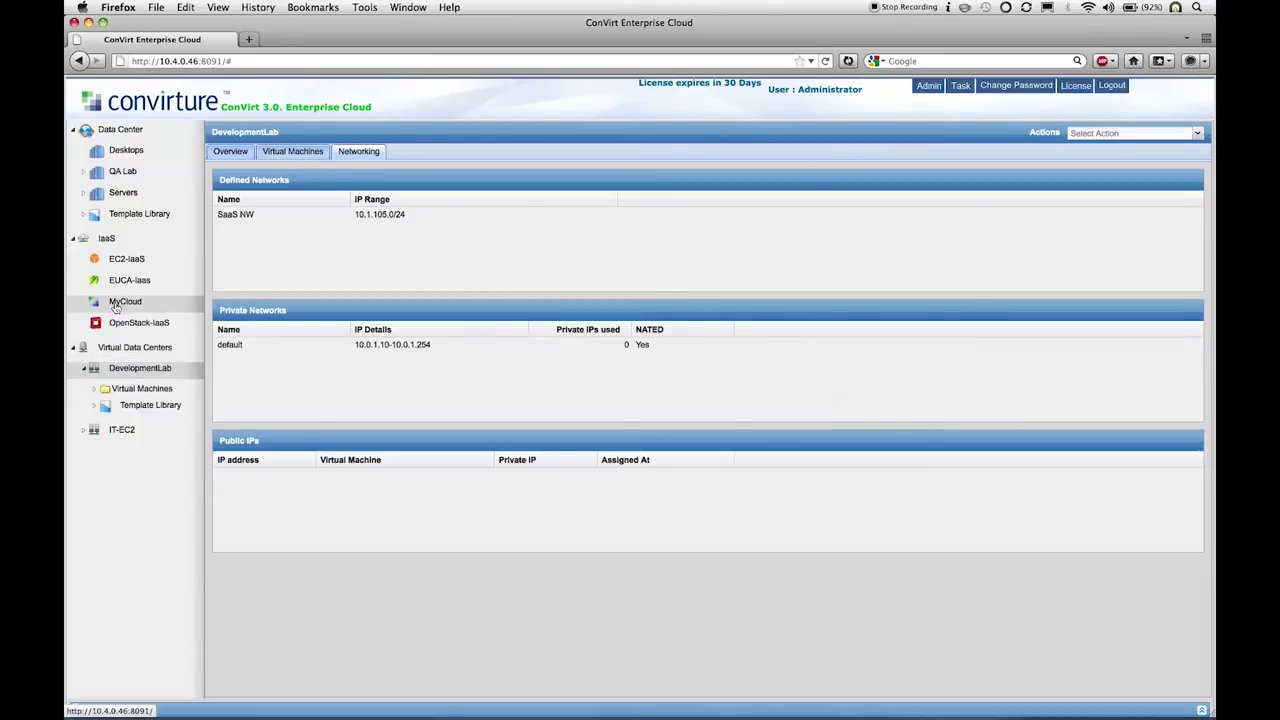
pyautogui.click(118, 302)
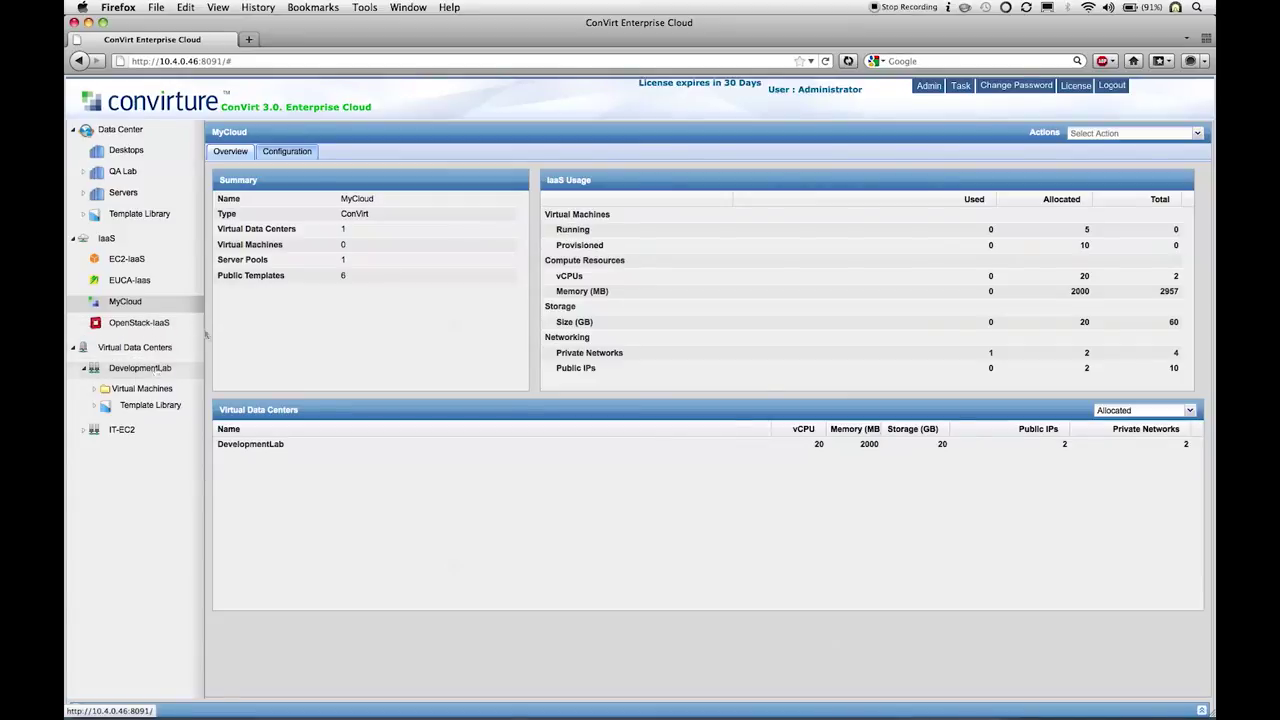
# Step: Log out as administrator and log back in with the operator user's credentials
pyautogui.click(1117, 88)
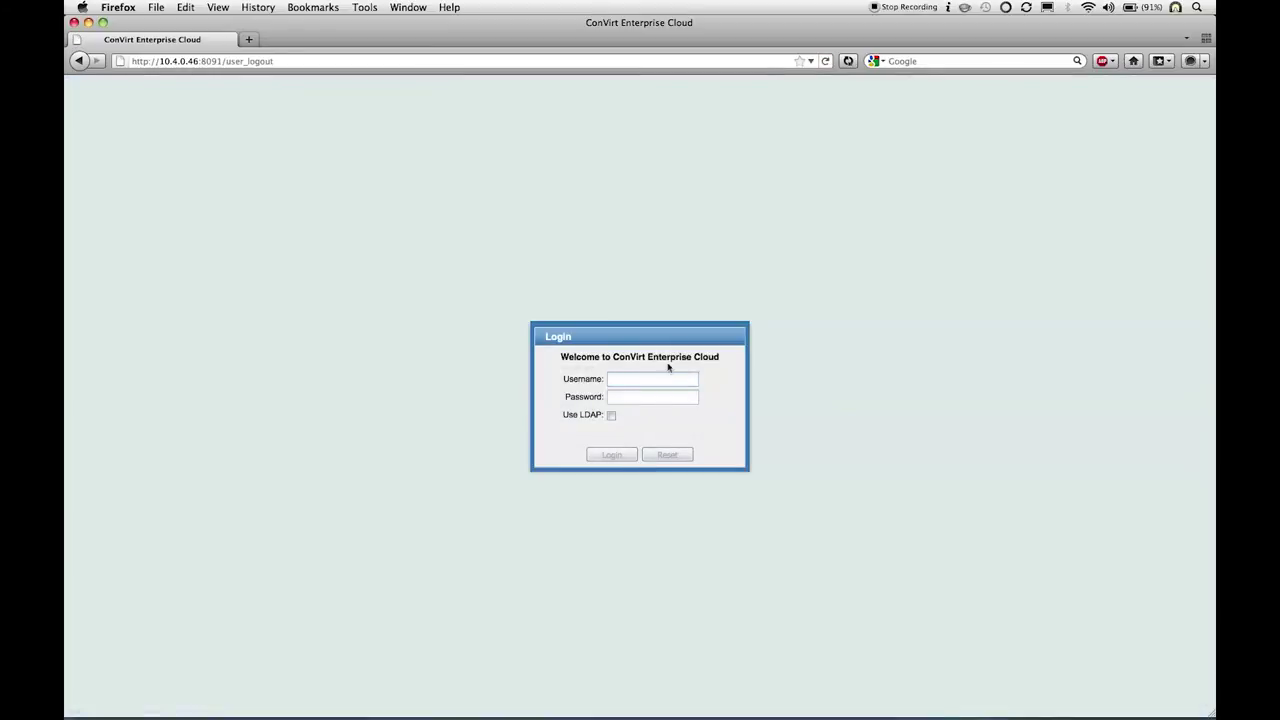
pyautogui.write('developdev')
pyautogui.click(612, 455)
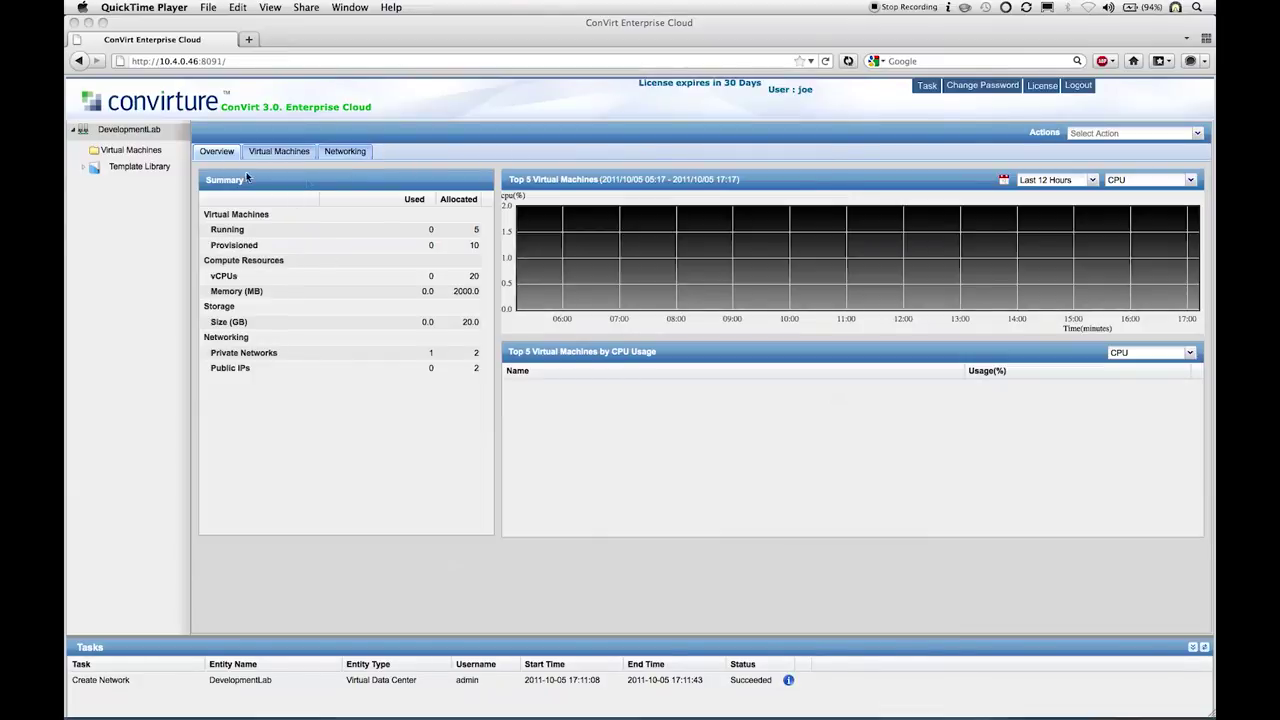
# Step: Browse the custom and shared templates, then open DevelopmentLab's Virtual Machines list
pyautogui.click(88, 170)
pyautogui.click(88, 170)
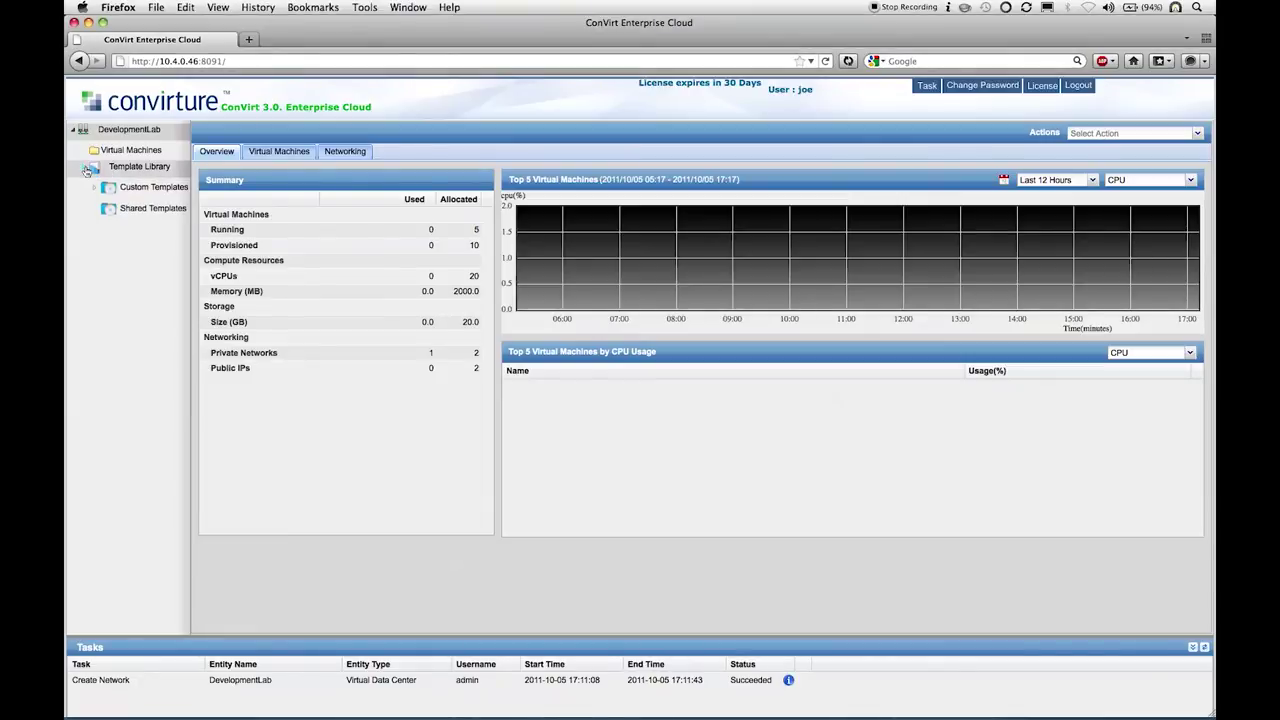
pyautogui.click(149, 187)
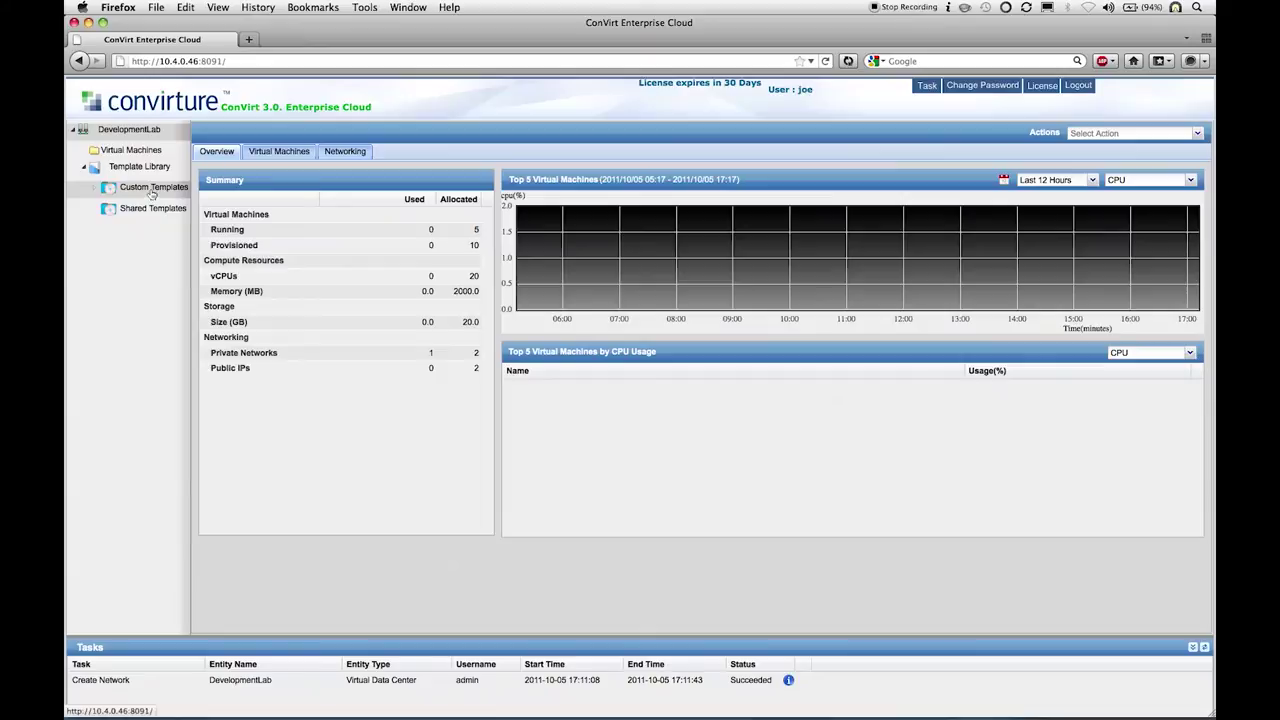
pyautogui.click(138, 208)
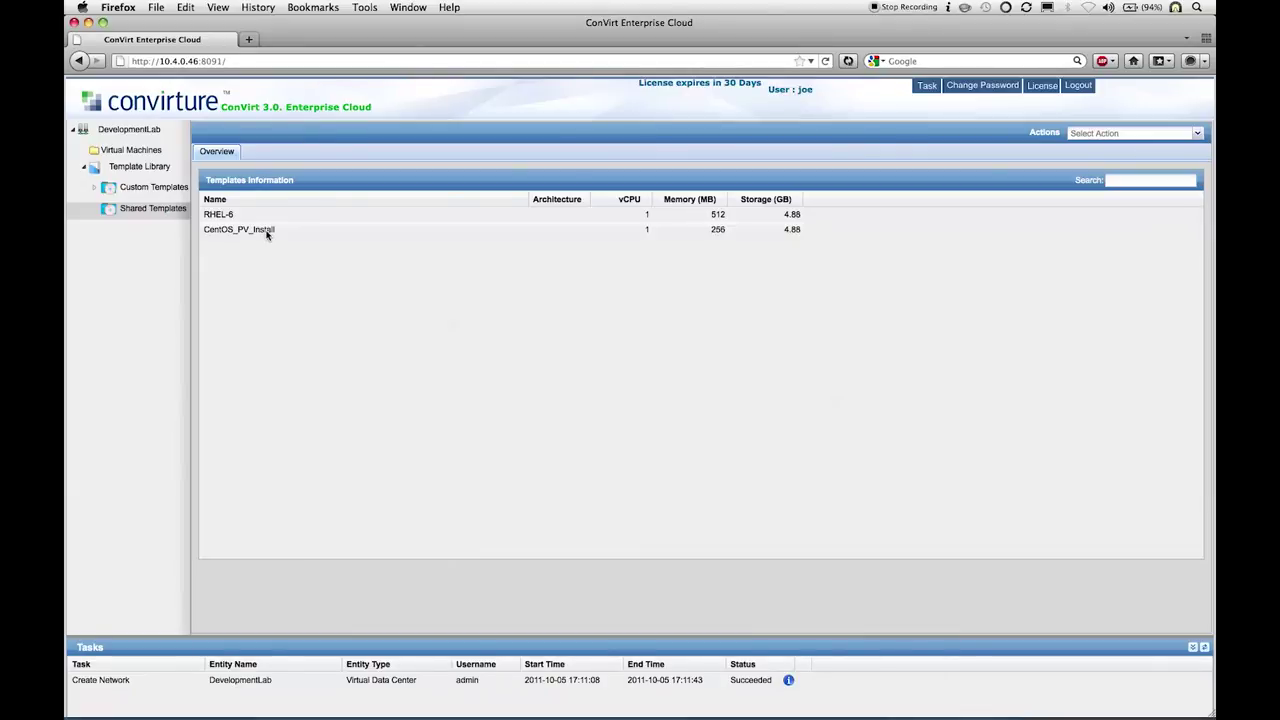
pyautogui.click(150, 150)
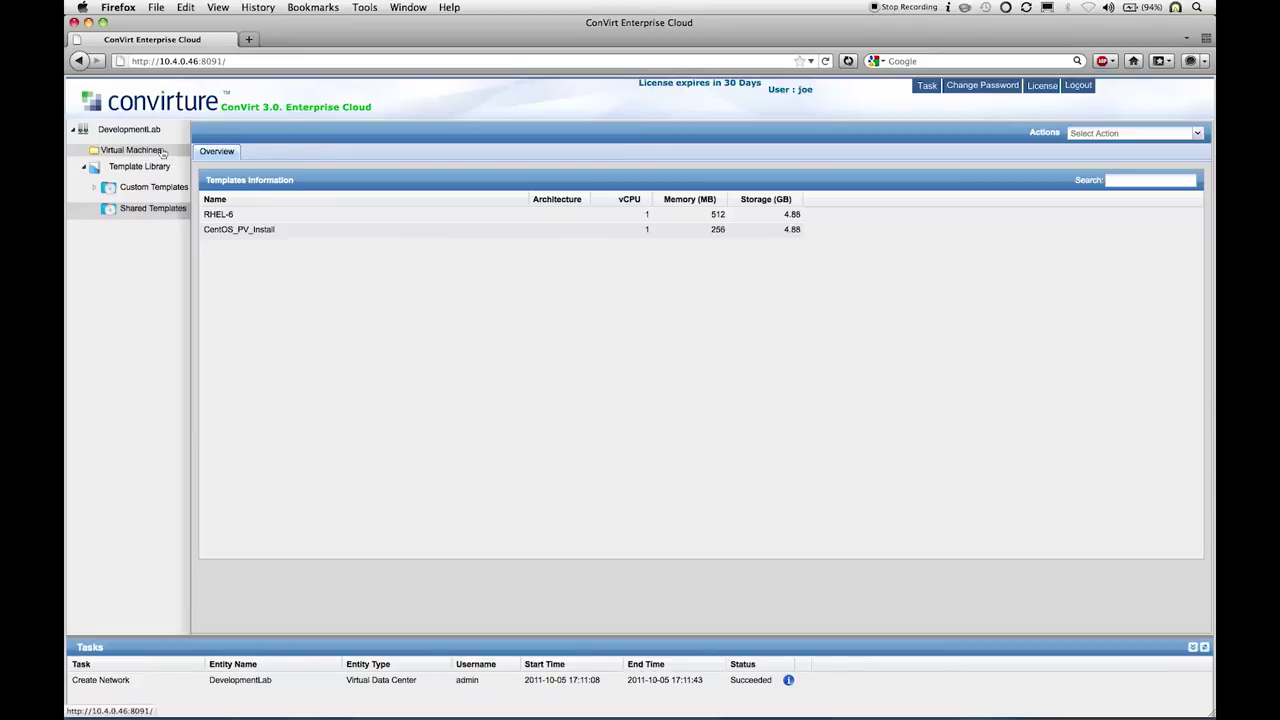
pyautogui.rightClick(165, 153)
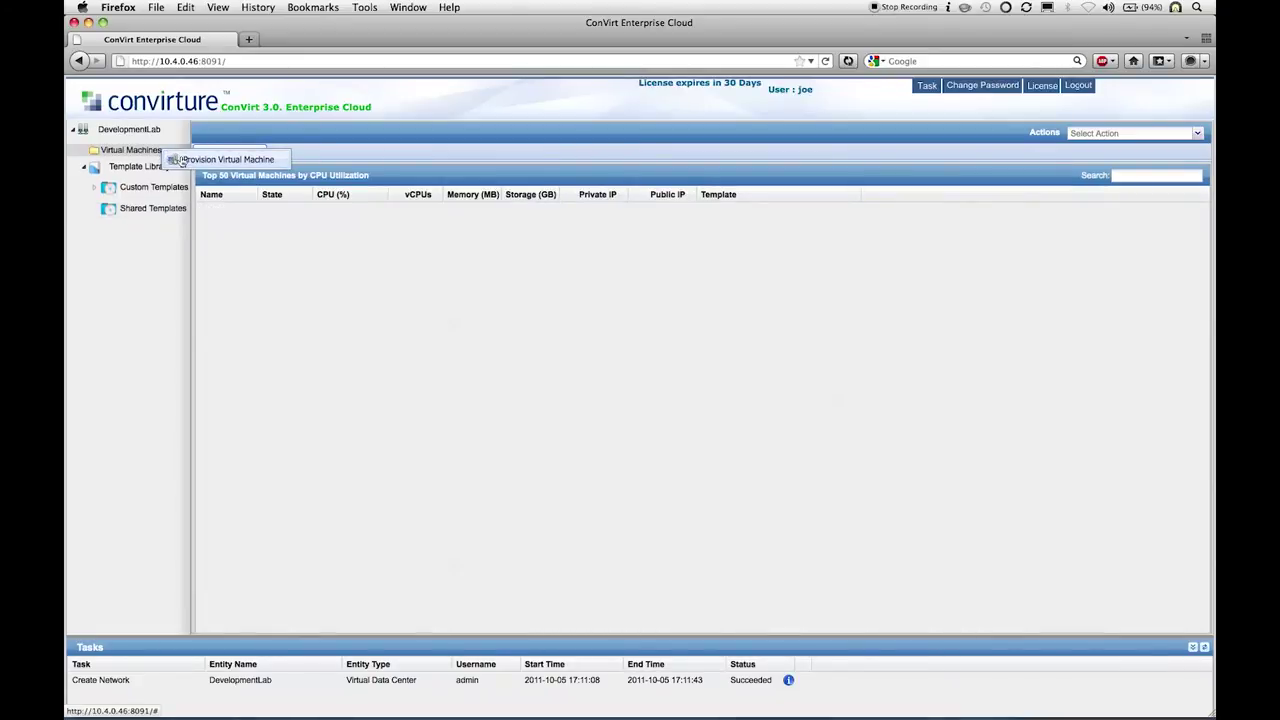
# Step: Provision vm1 from RHEL-6 with 512 MB and 1 vCPU, reviewing network and storage
pyautogui.click(222, 159)
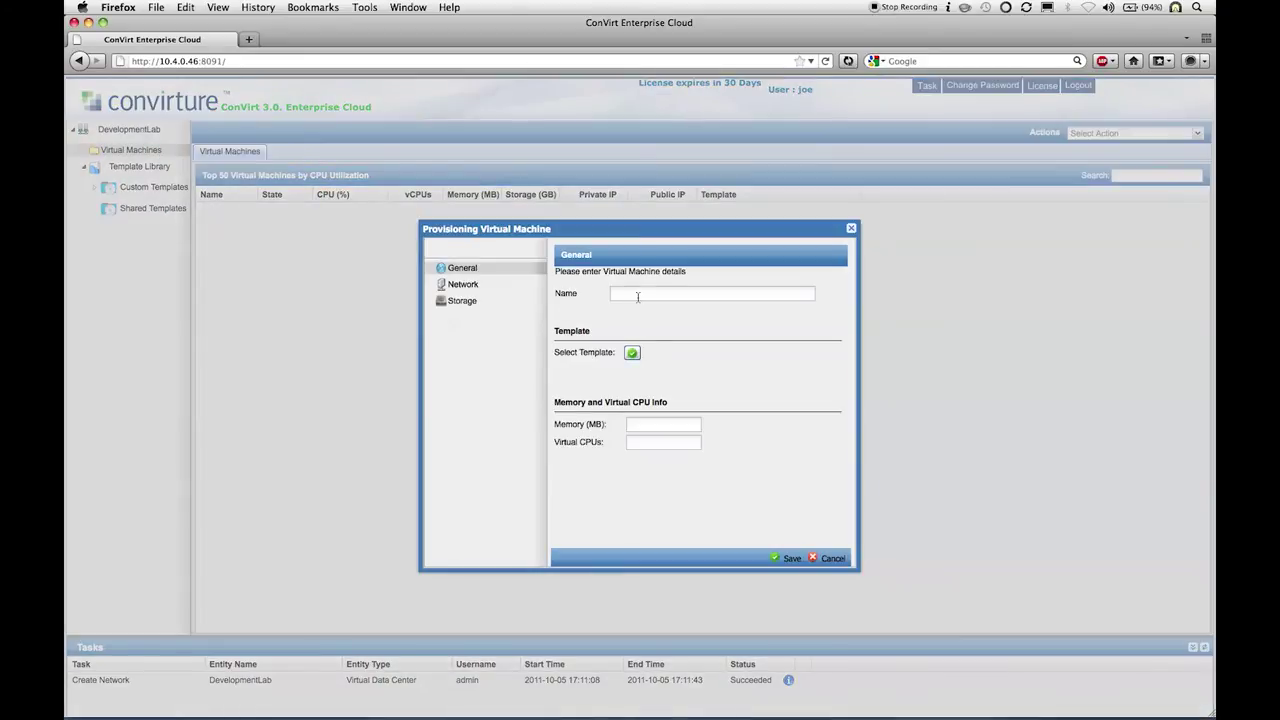
pyautogui.write('vm1')
pyautogui.click(632, 352)
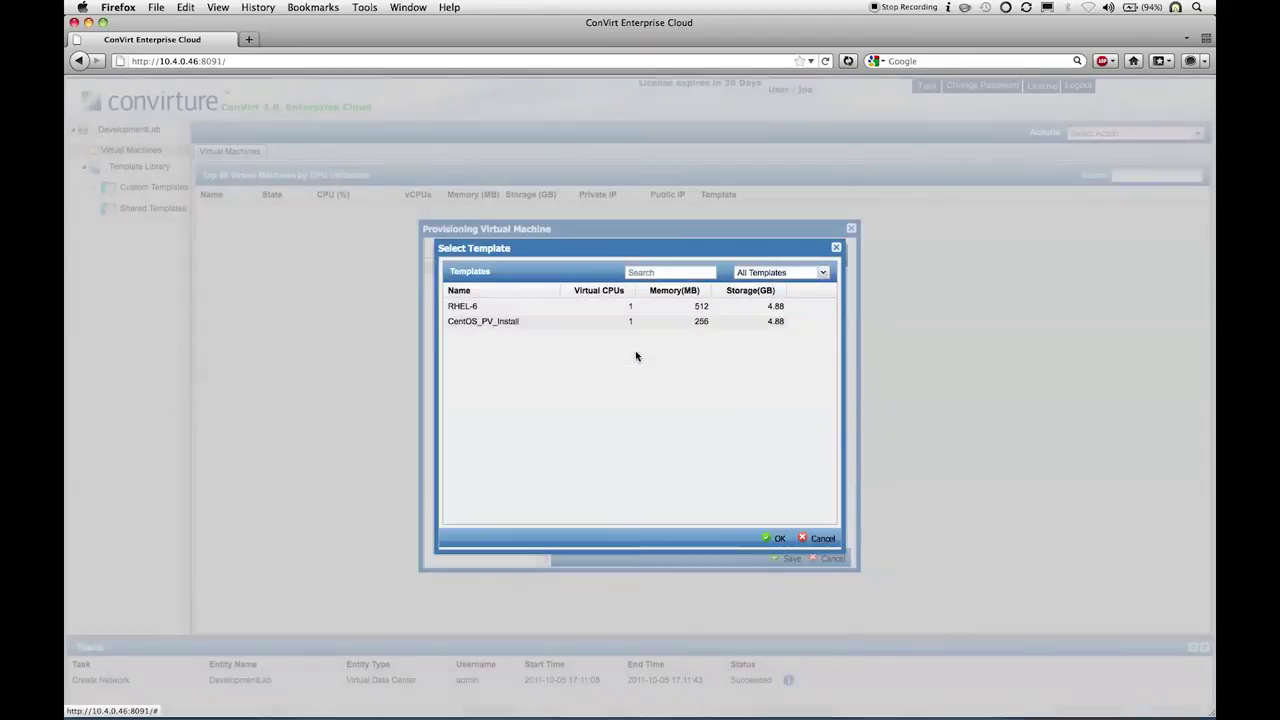
pyautogui.click(572, 312)
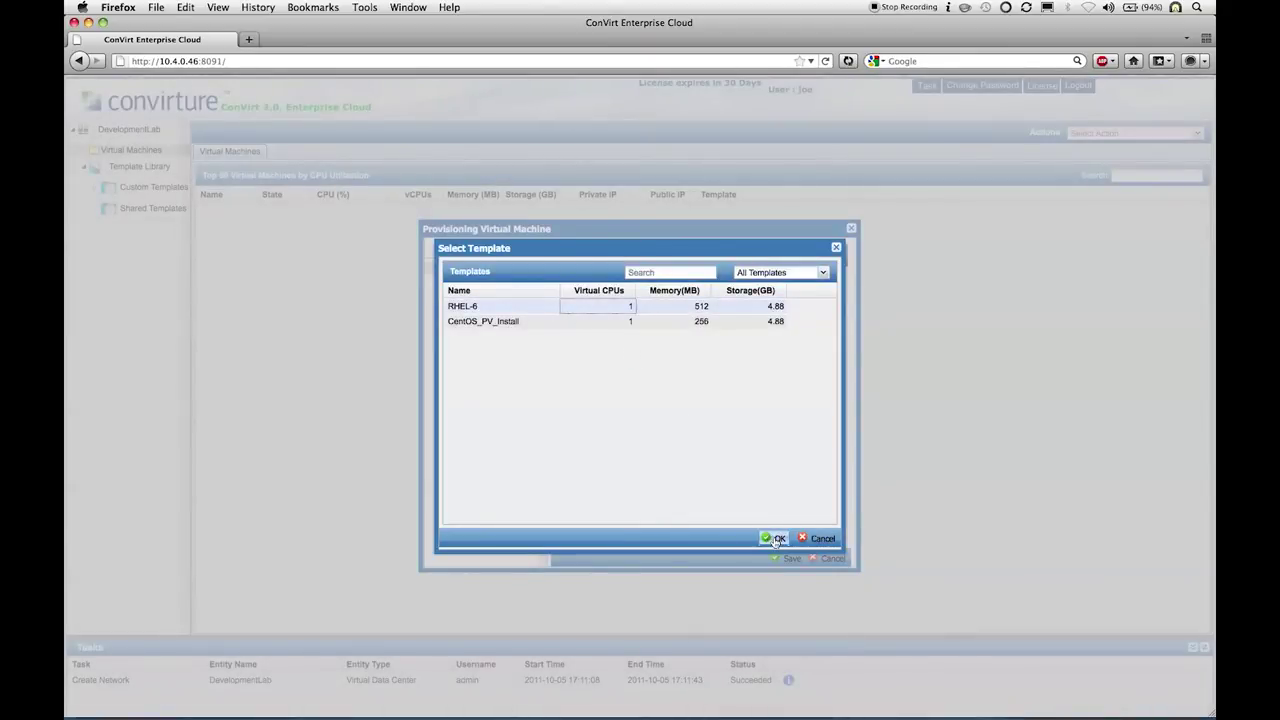
pyautogui.click(776, 539)
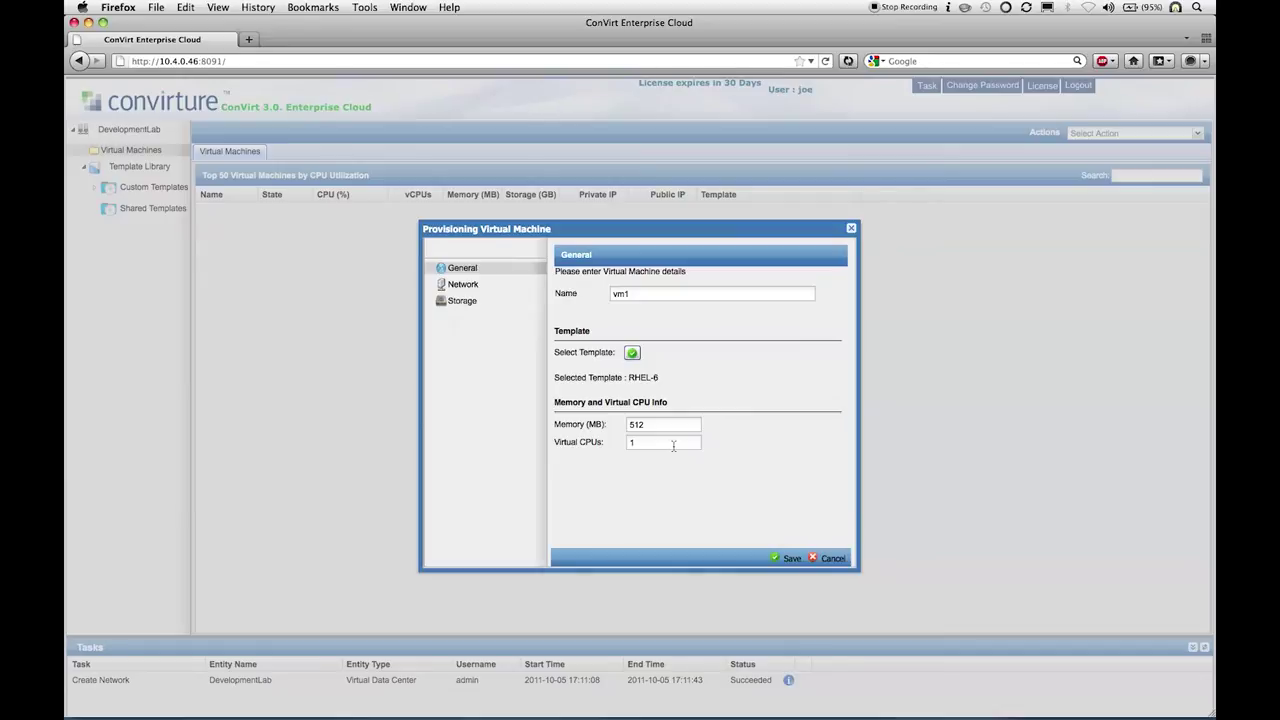
pyautogui.click(491, 290)
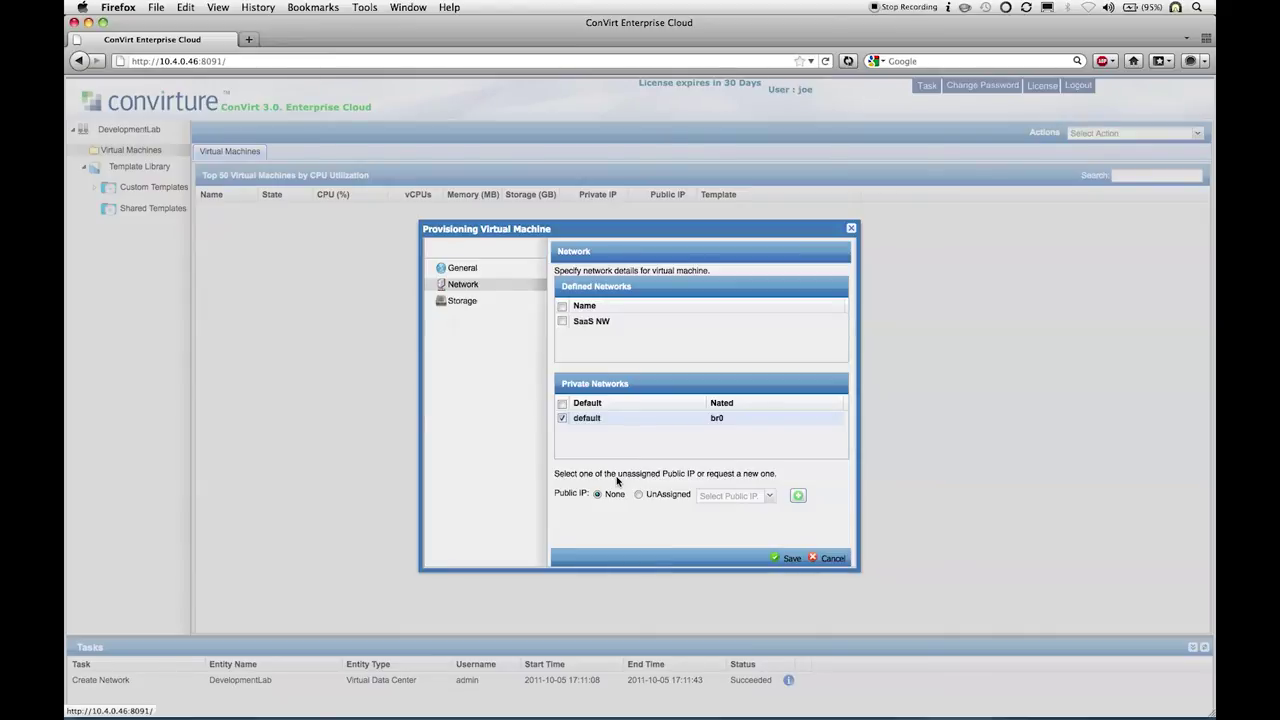
pyautogui.click(496, 304)
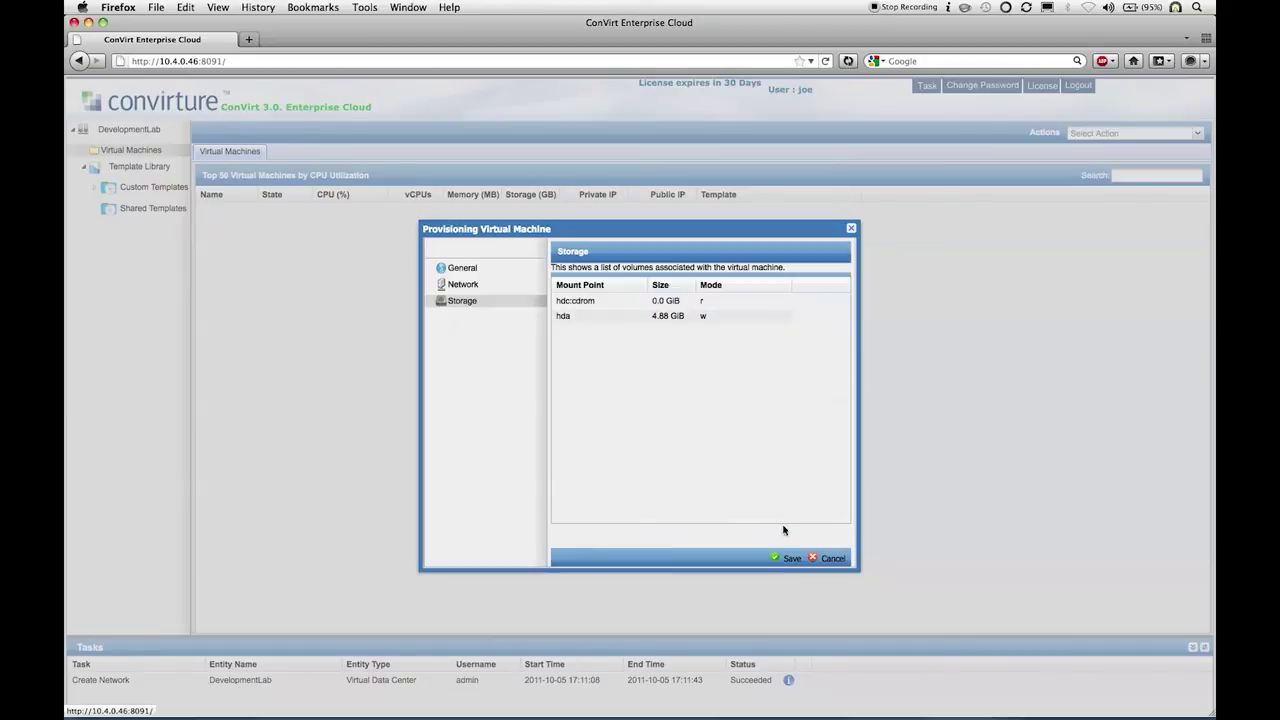
pyautogui.click(785, 559)
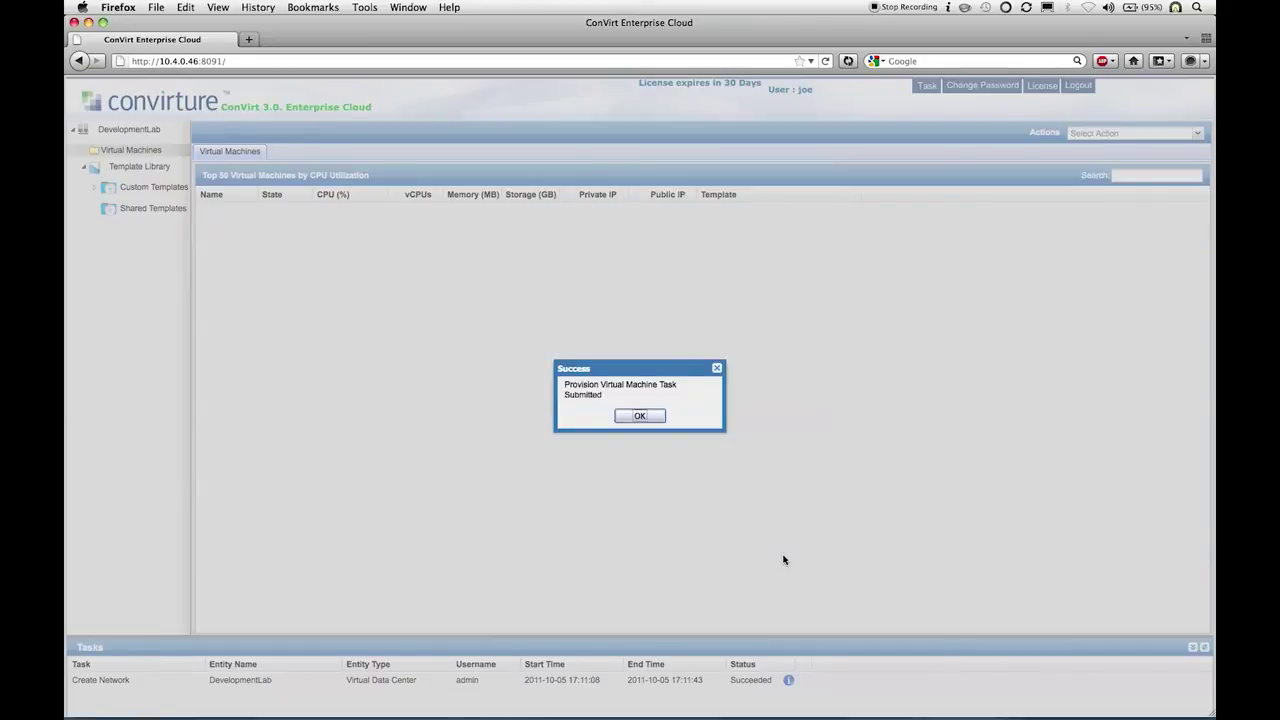
# Step: Refresh the Tasks panel until vm1's provisioning shows Succeeded in DevelopmentLab
pyautogui.click(655, 422)
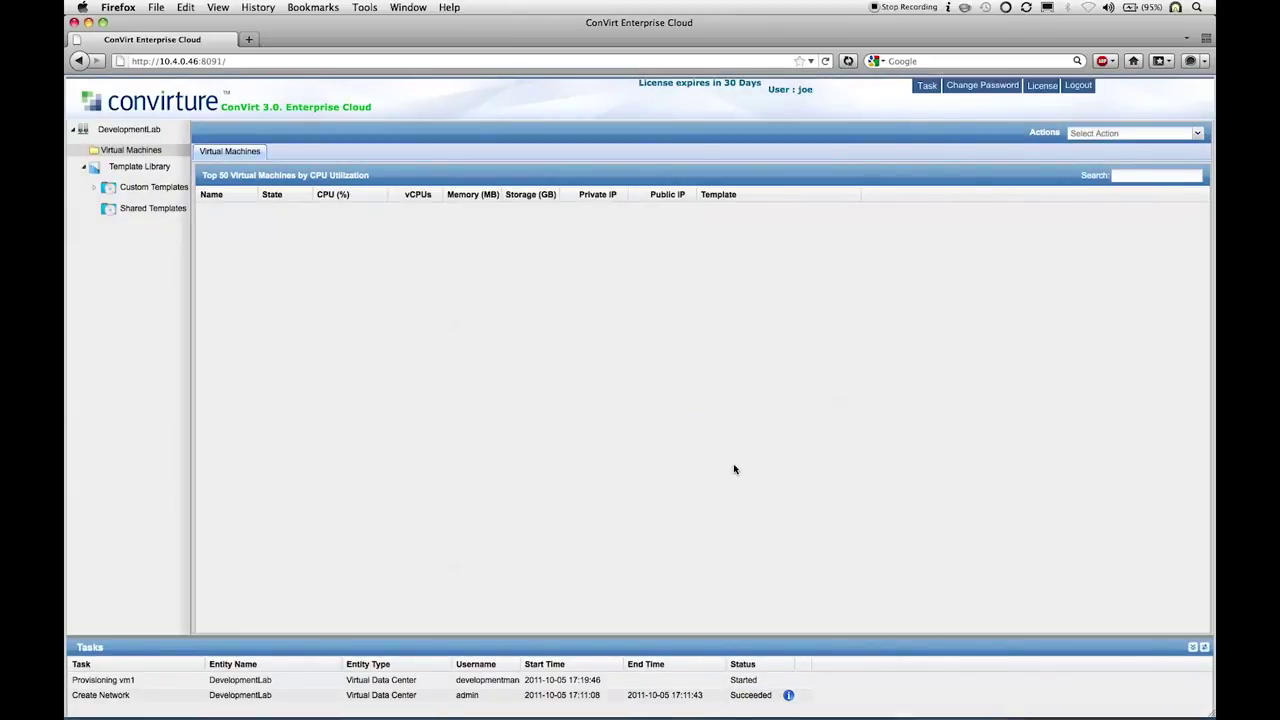
pyautogui.click(1204, 648)
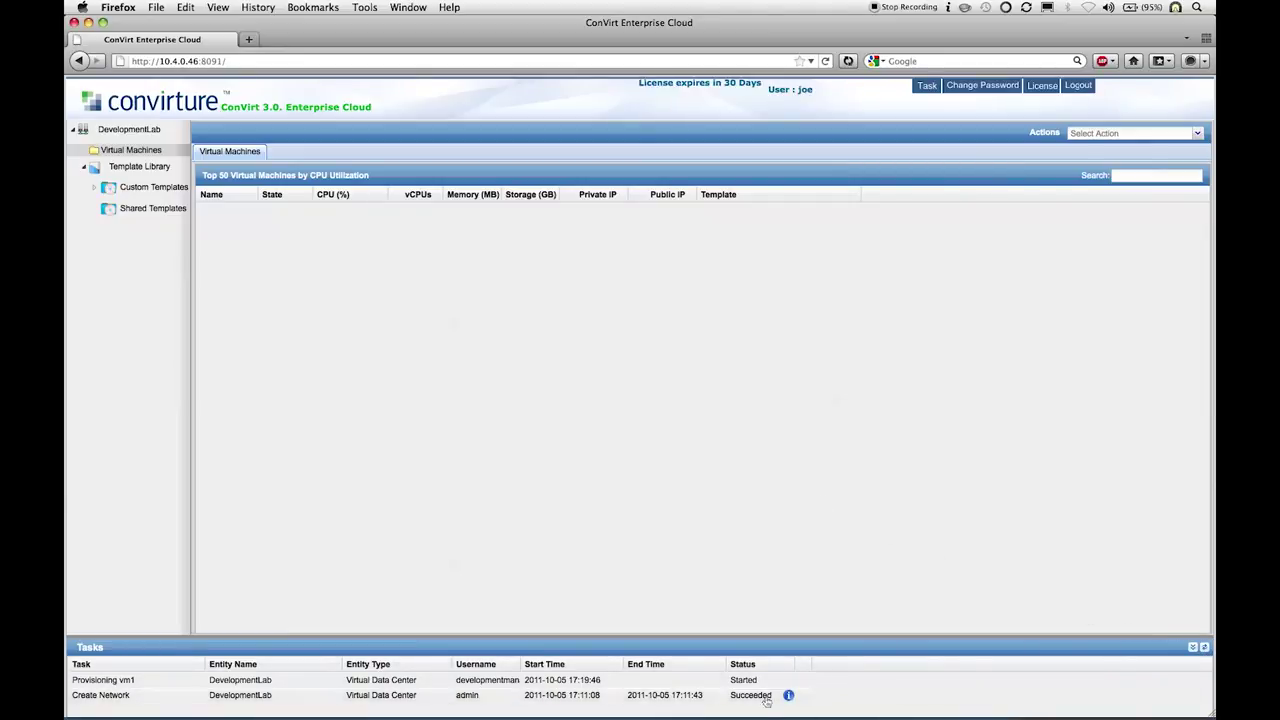
pyautogui.click(127, 130)
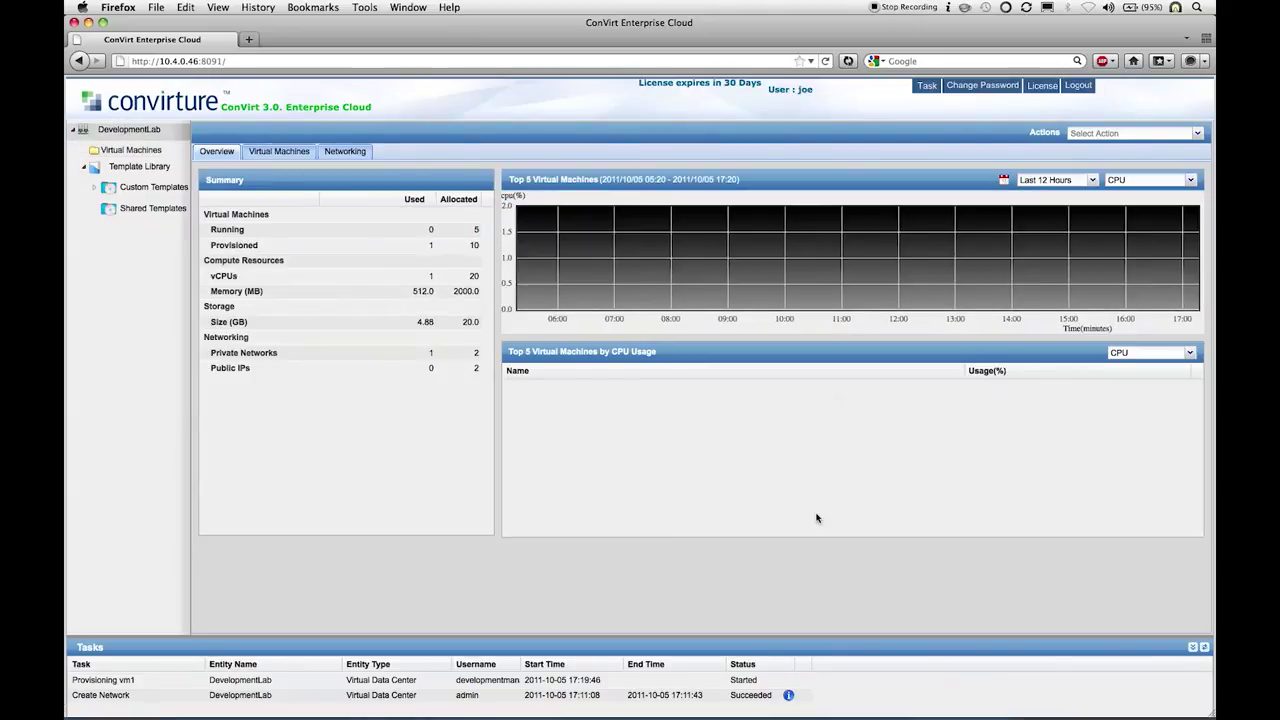
pyautogui.click(1204, 647)
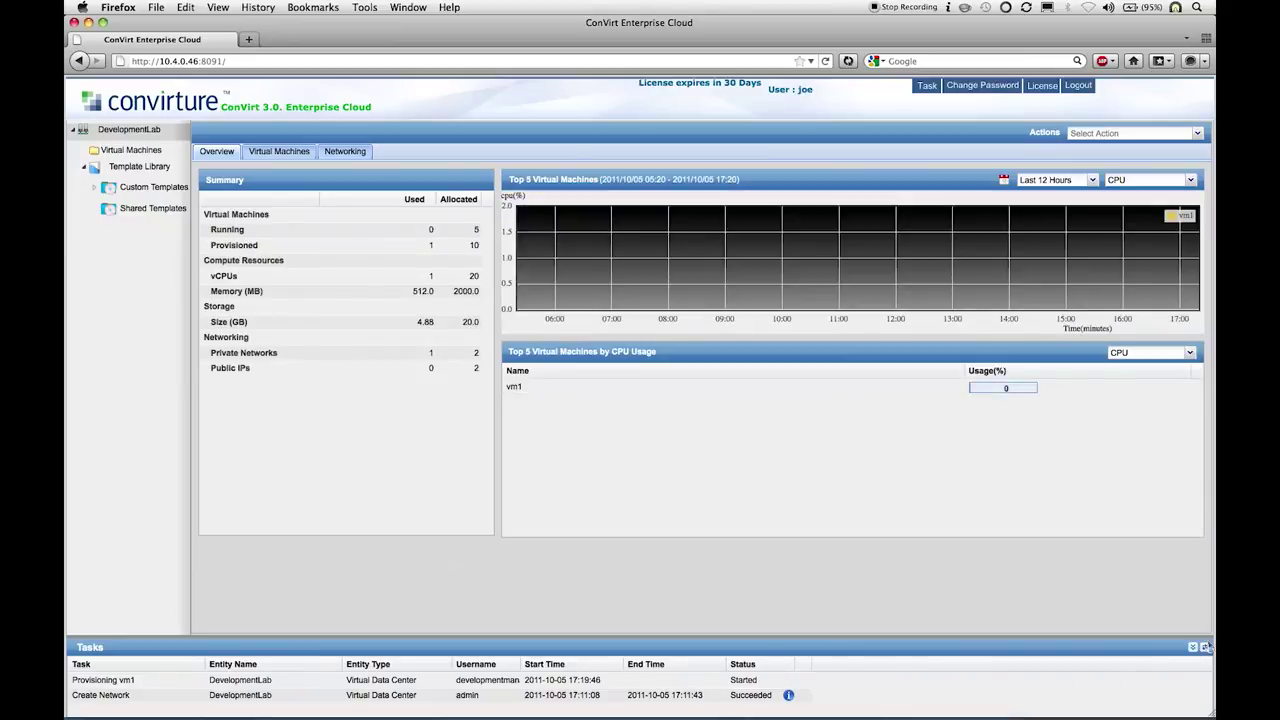
pyautogui.click(1205, 648)
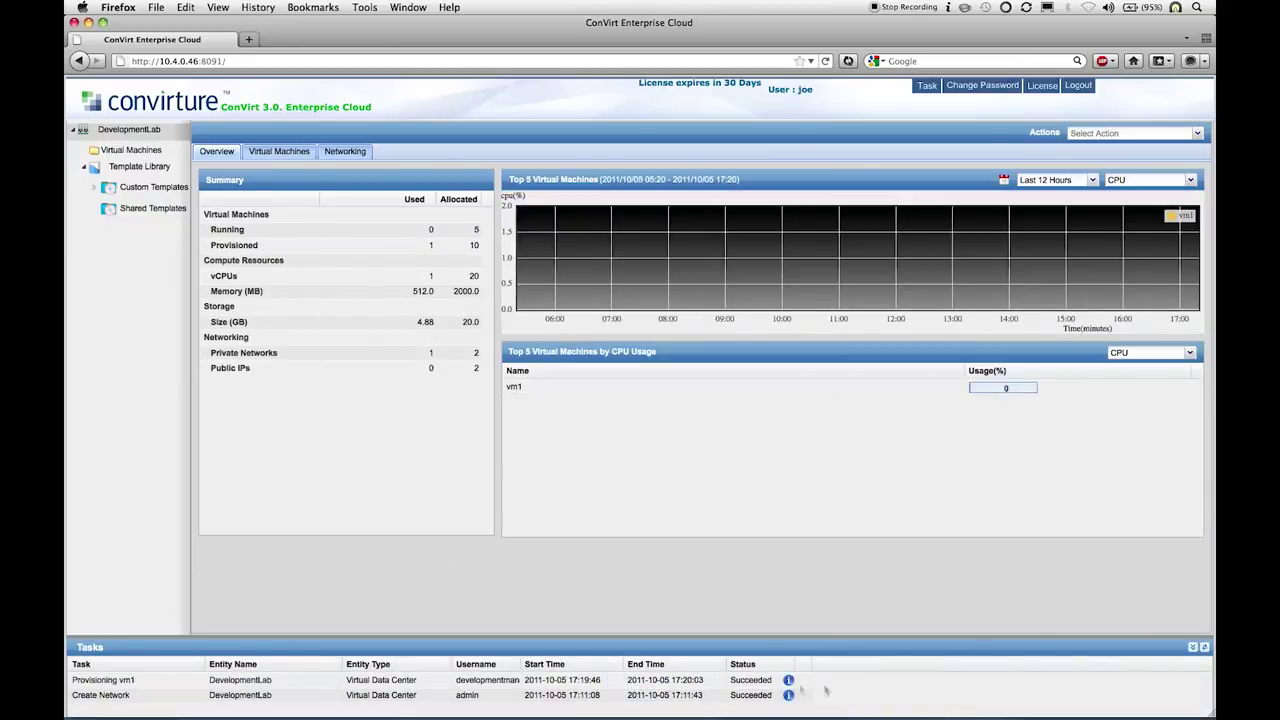
# Step: Review vm1's configuration (1 vCPU, 512 MB, 4.88 GB hda, IP 10.0.1.164), then return to its overview
pyautogui.click(156, 154)
pyautogui.click(158, 170)
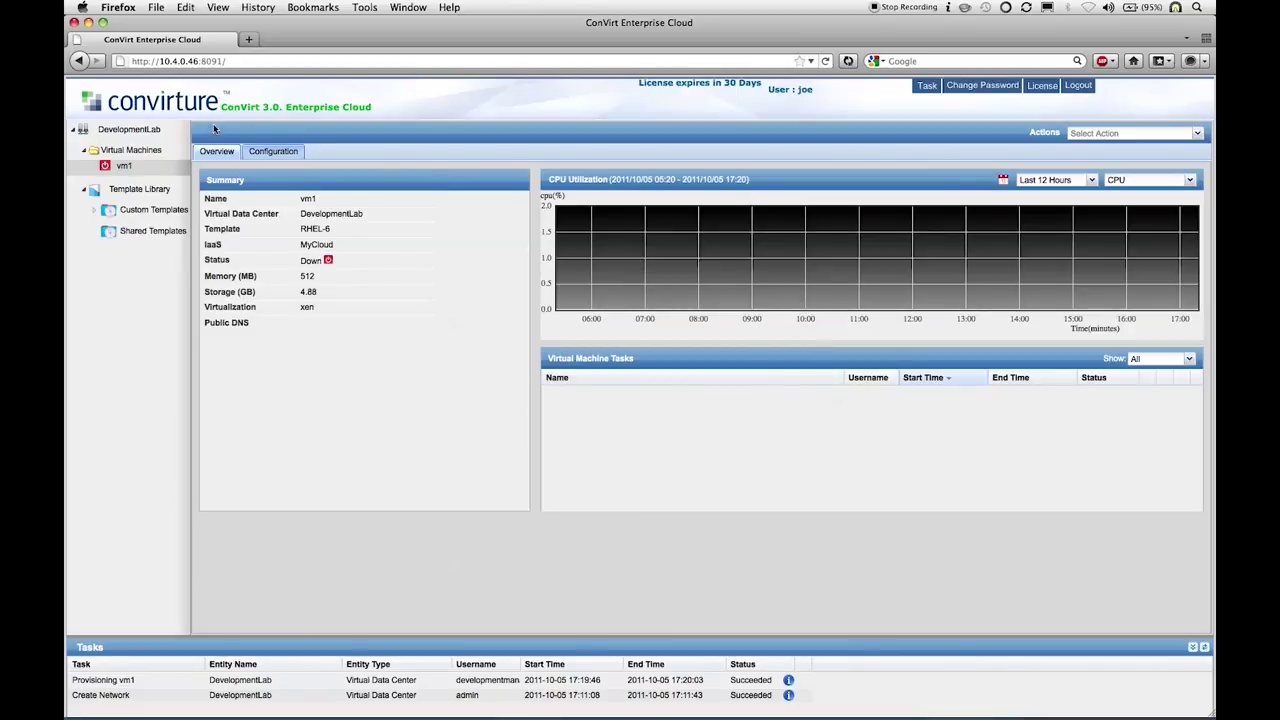
pyautogui.click(270, 152)
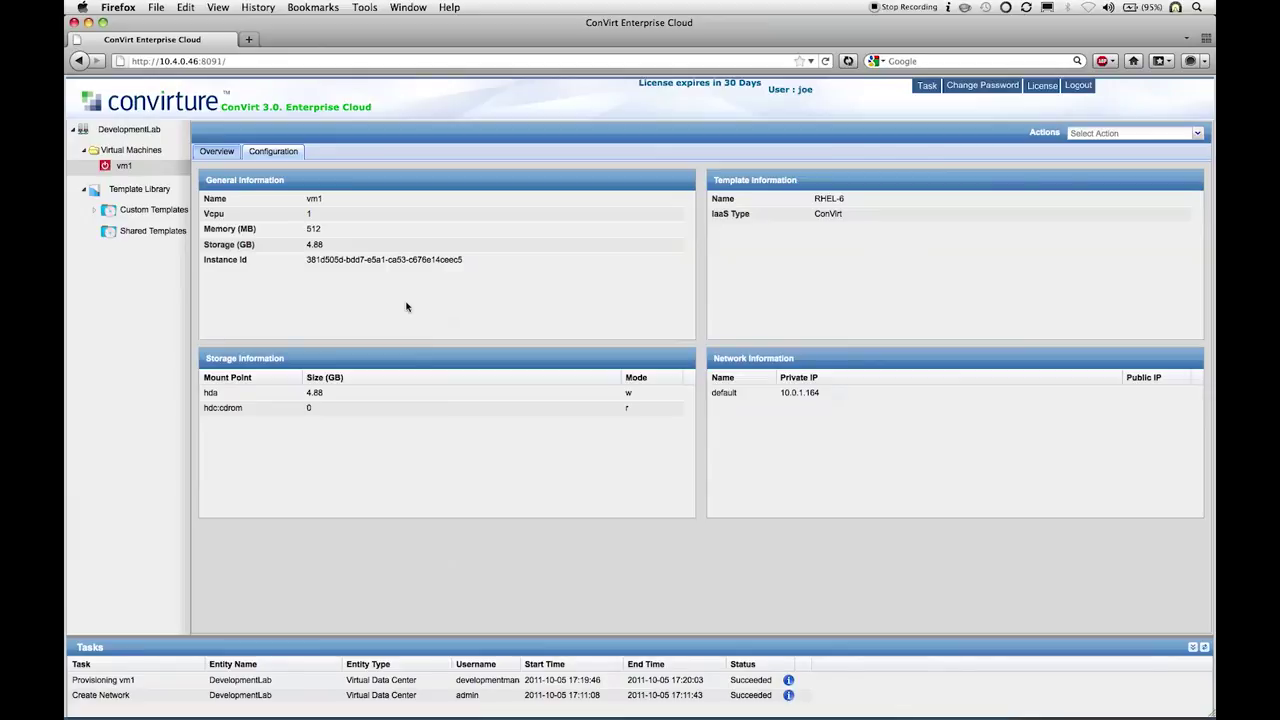
pyautogui.click(228, 150)
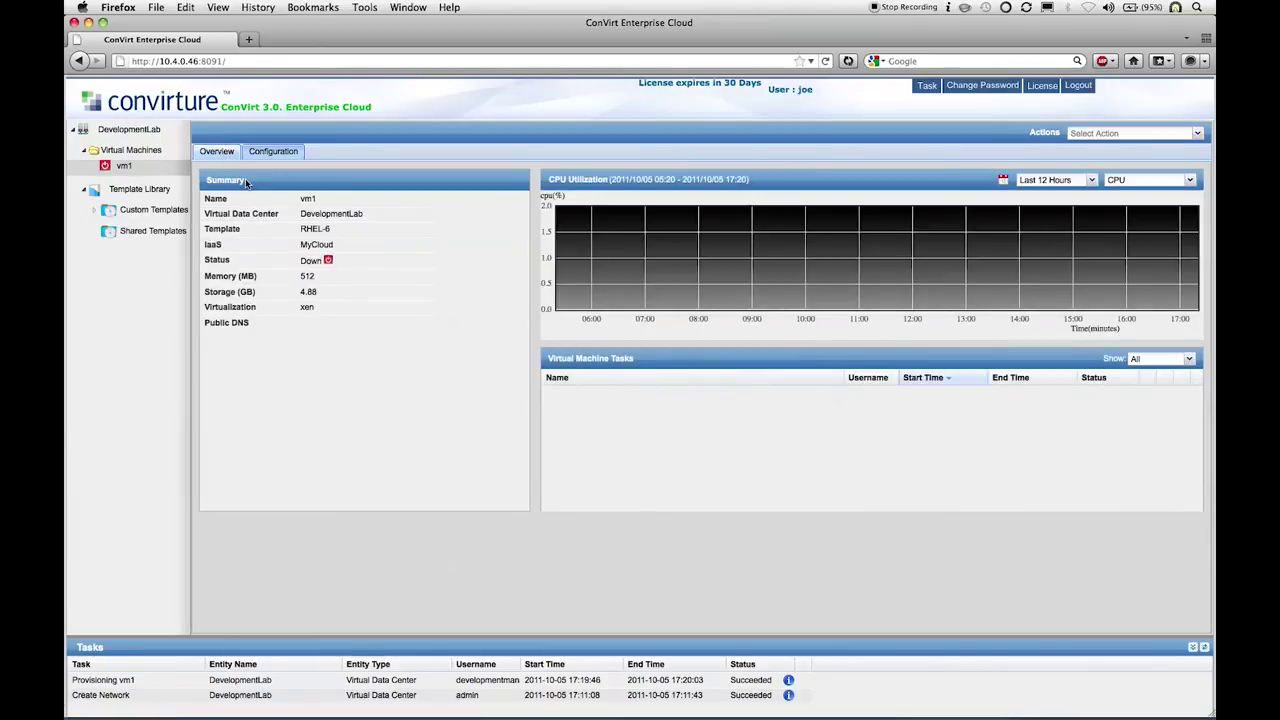